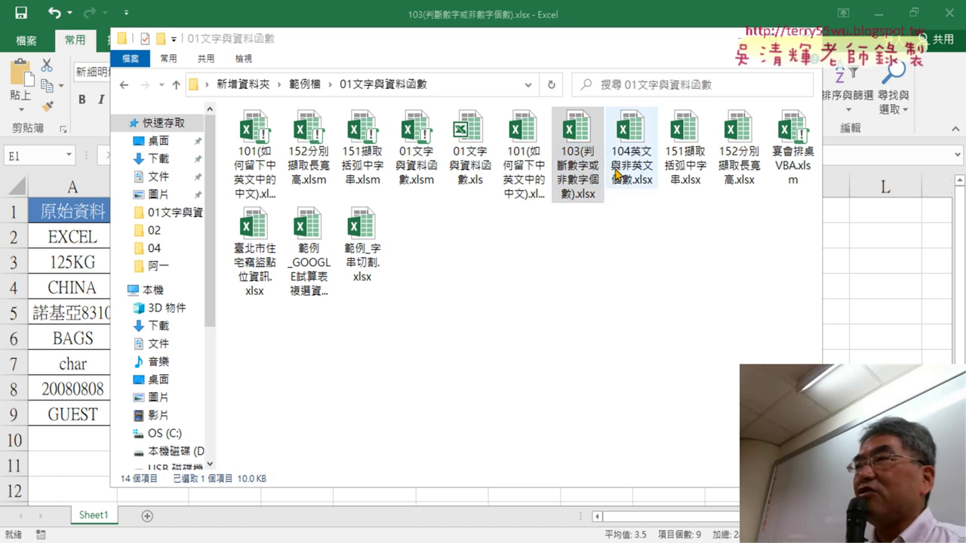
Step: Select the 103 and 104 example workbooks, then minimize the 01文字與資料函數 folder window
{"action": "left_click", "coordinate": [642, 171]}
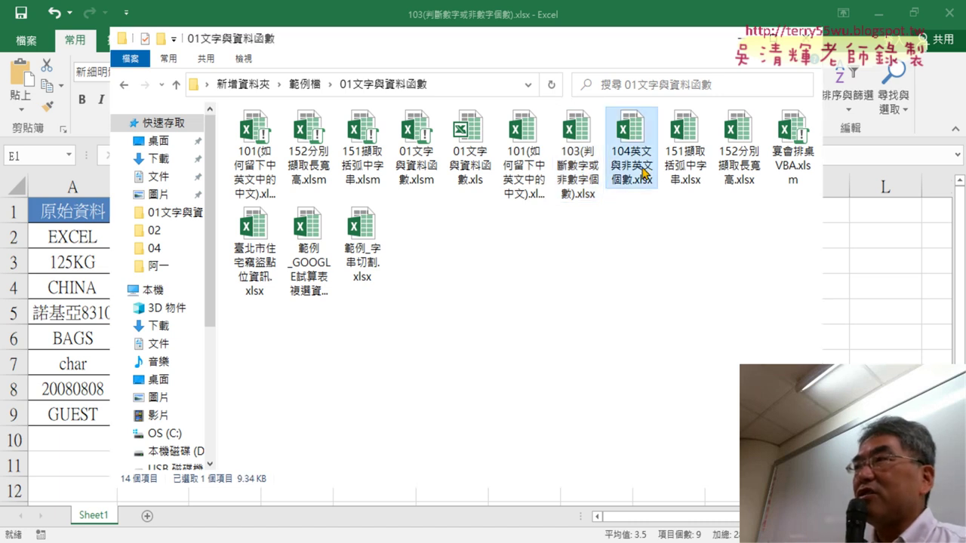
{"action": "left_click", "coordinate": [579, 166]}
{"action": "left_click", "coordinate": [627, 171]}
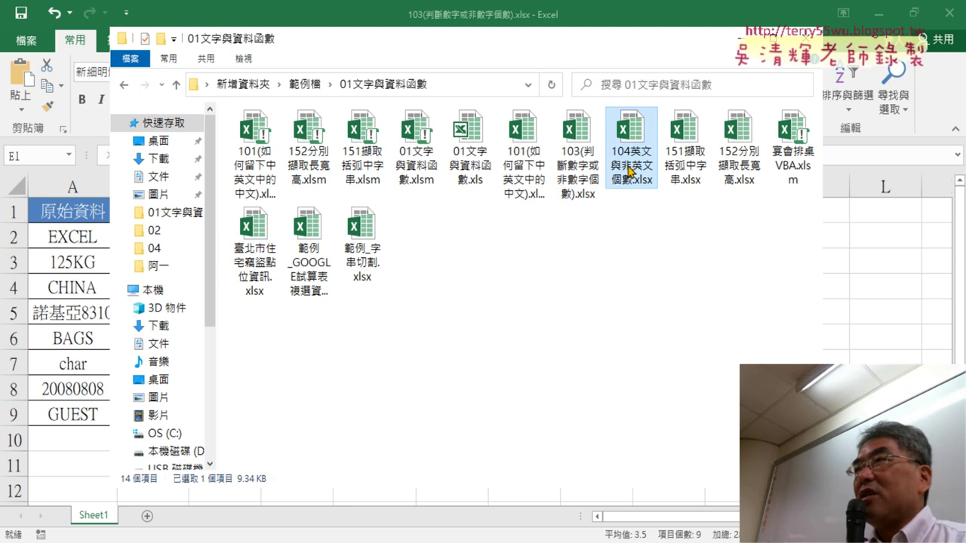
{"action": "left_click", "coordinate": [738, 36]}
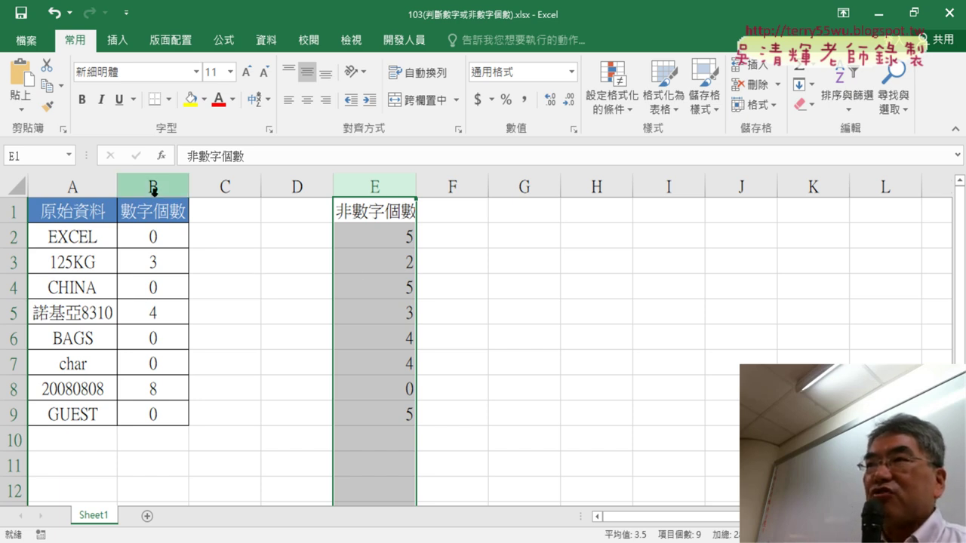
Step: Widen column A and inspect the digit-count array formulas in B2 through B4
{"action": "left_click", "coordinate": [76, 185]}
{"action": "left_click_drag", "start_coordinate": [119, 182], "coordinate": [146, 184]}
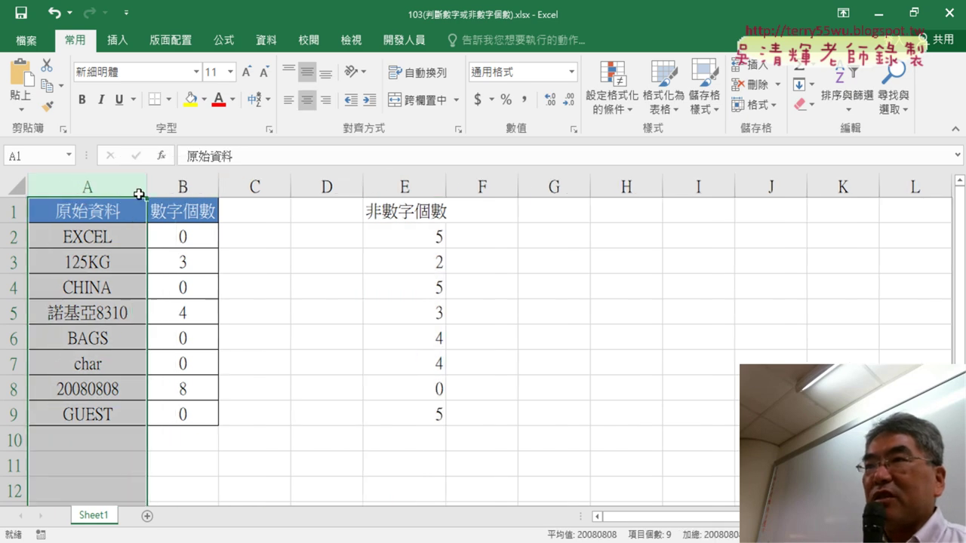
{"action": "left_click", "coordinate": [96, 234]}
{"action": "left_click", "coordinate": [197, 229]}
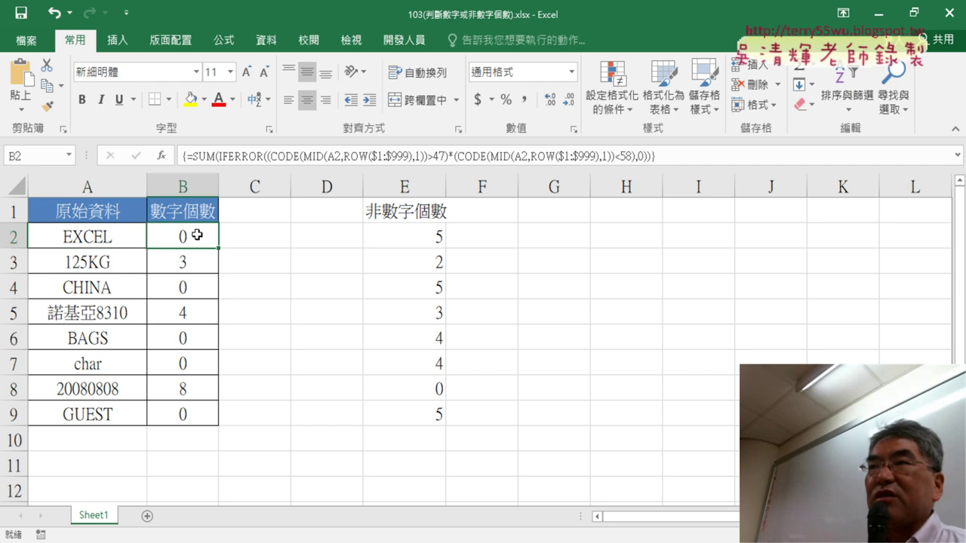
{"action": "left_click", "coordinate": [75, 231]}
{"action": "left_click", "coordinate": [186, 238]}
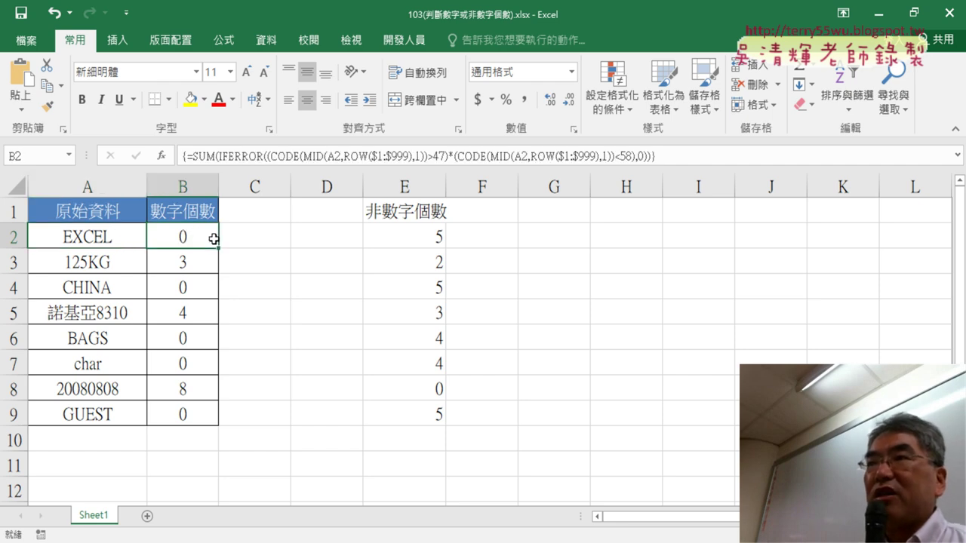
{"action": "left_click", "coordinate": [94, 262]}
{"action": "left_click", "coordinate": [210, 265]}
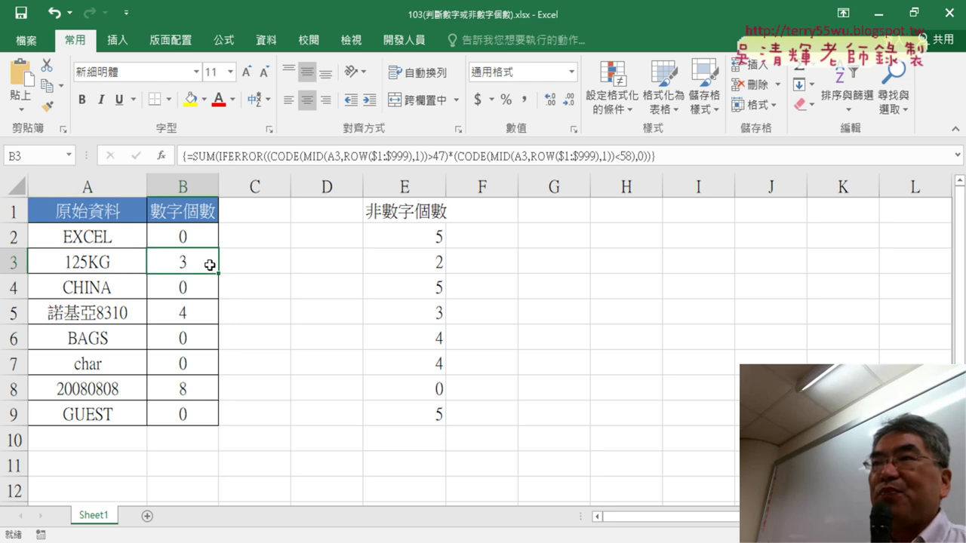
{"action": "left_click", "coordinate": [99, 287]}
{"action": "left_click", "coordinate": [185, 287]}
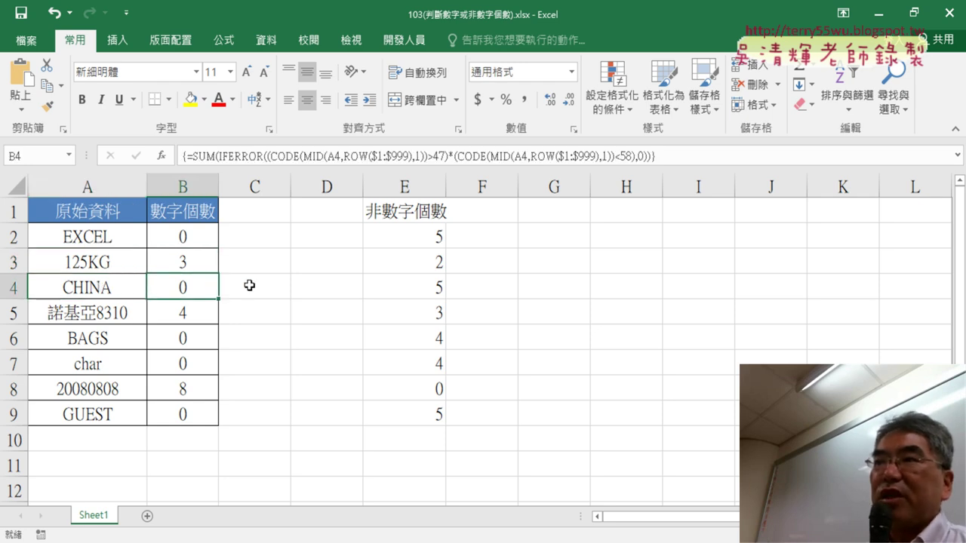
Step: Widen column E and delete everything in it
{"action": "left_click_drag", "start_coordinate": [445, 186], "coordinate": [463, 186]}
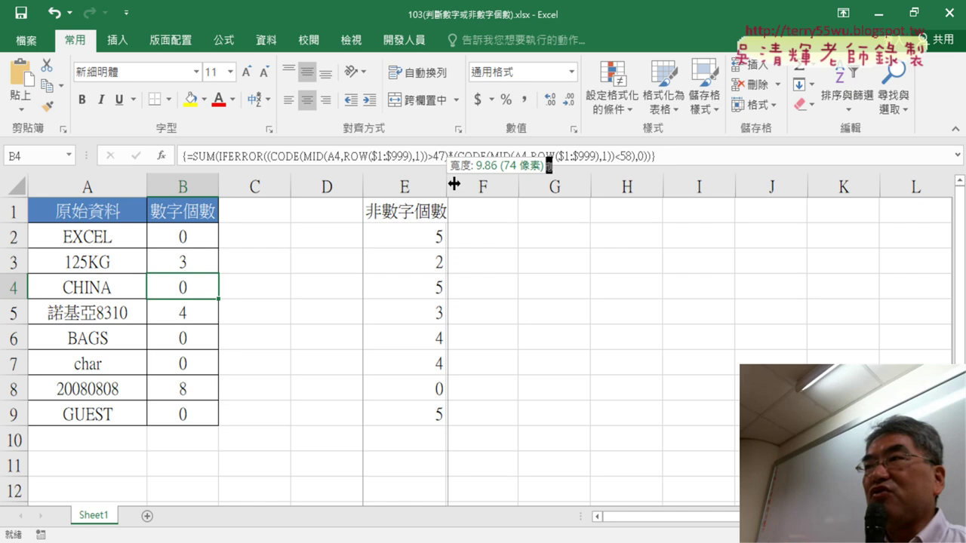
{"action": "left_click", "coordinate": [428, 235]}
{"action": "left_click", "coordinate": [423, 183]}
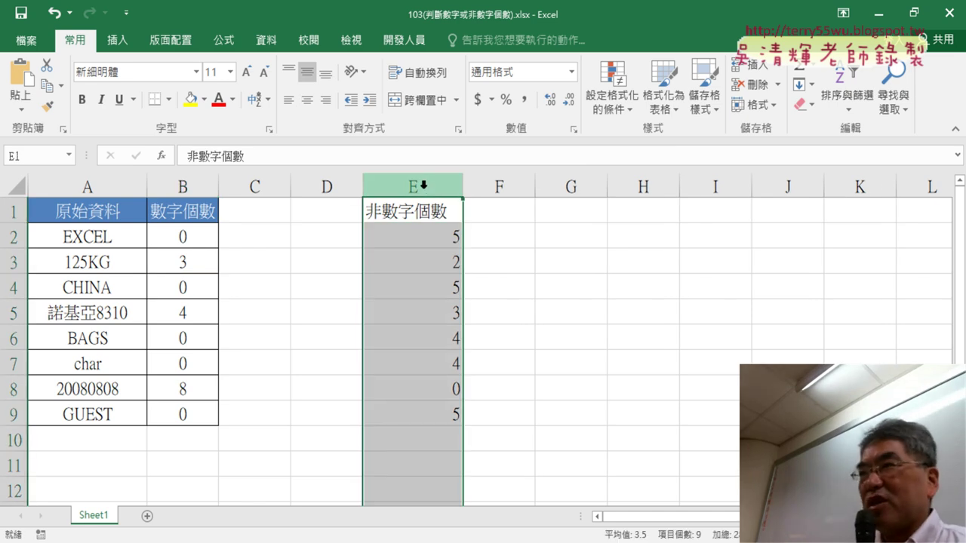
{"action": "key", "text": "Delete"}
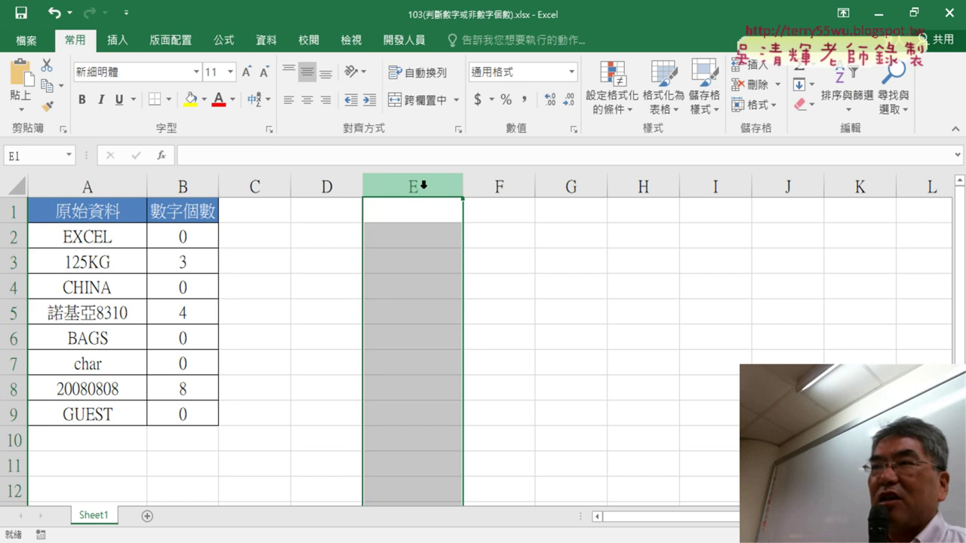
{"action": "left_click", "coordinate": [191, 187]}
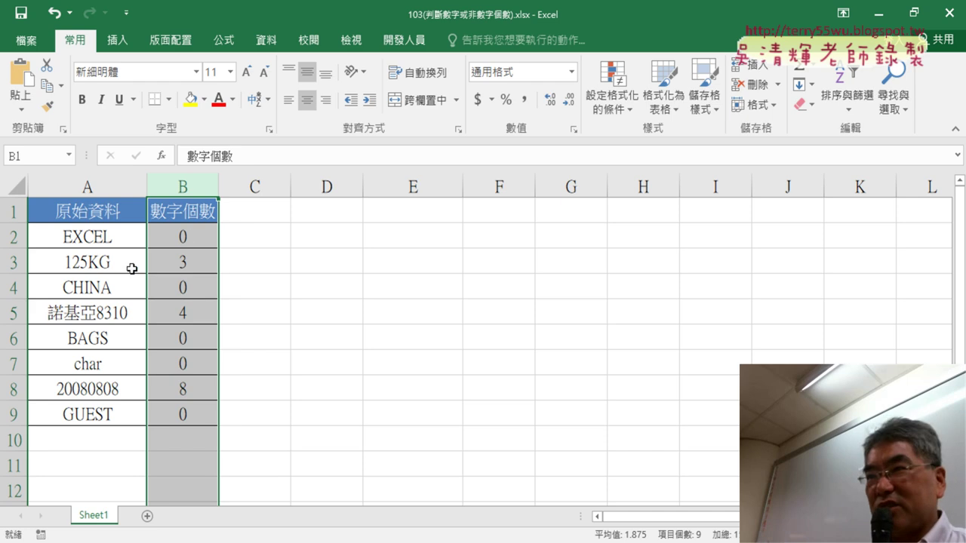
{"action": "left_click", "coordinate": [275, 212]}
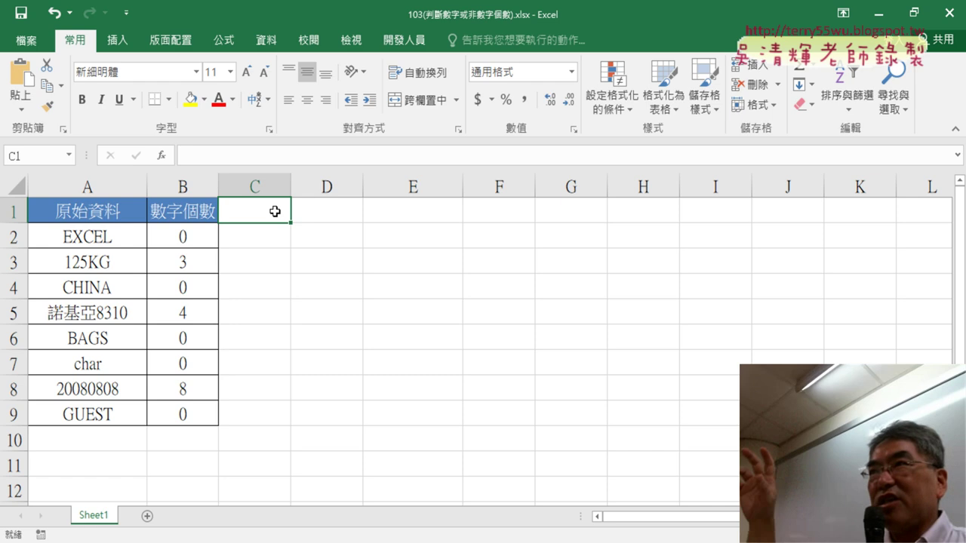
{"action": "double_click", "coordinate": [275, 211]}
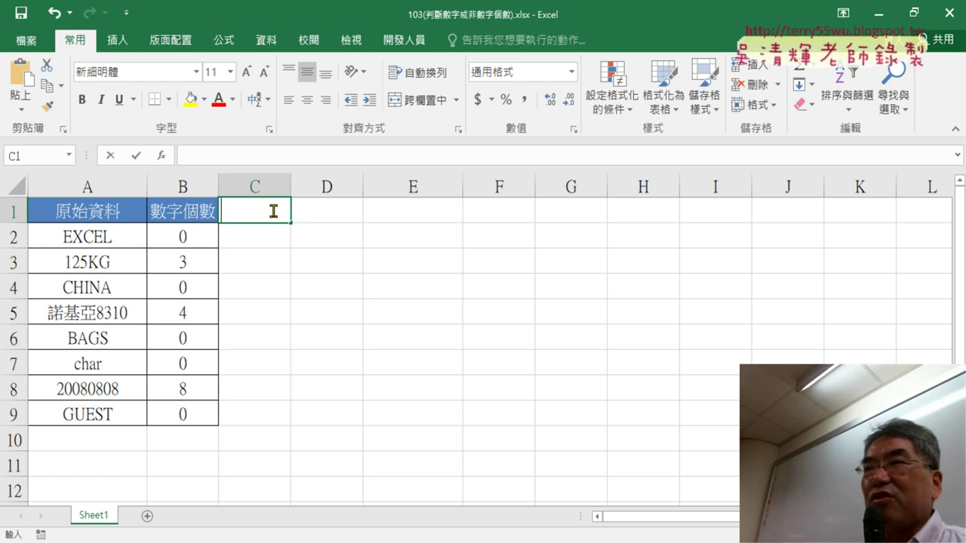
{"action": "type", "text": "/"}
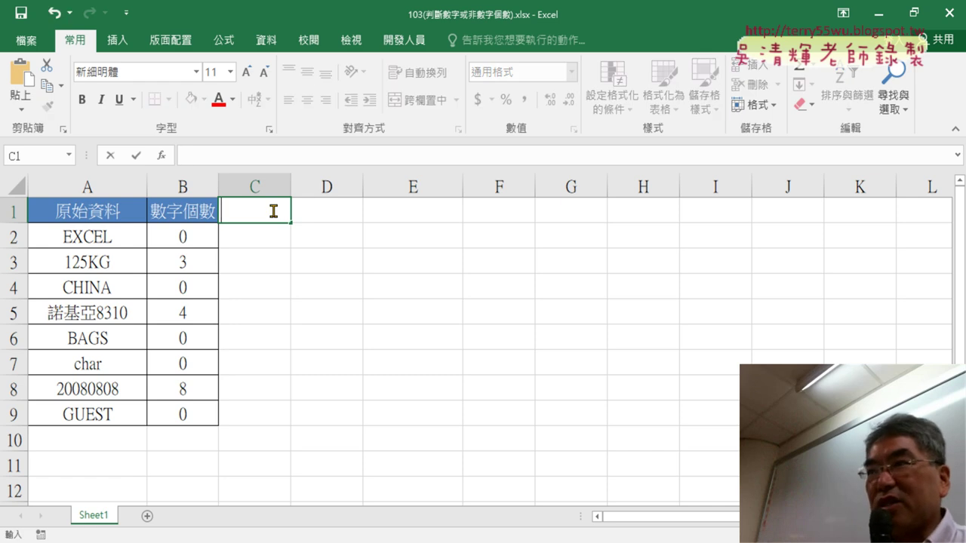
{"action": "type", "text": "數"}
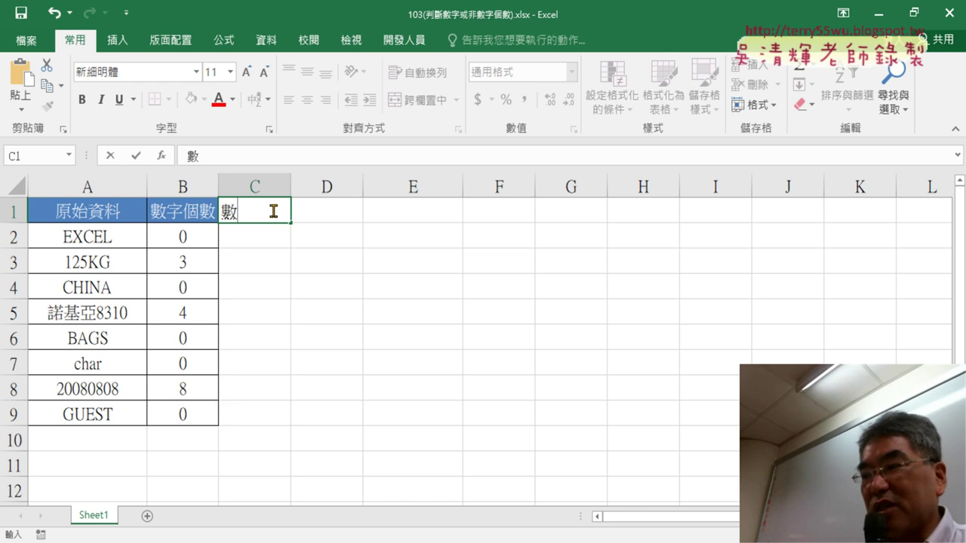
{"action": "type", "text": "字資"}
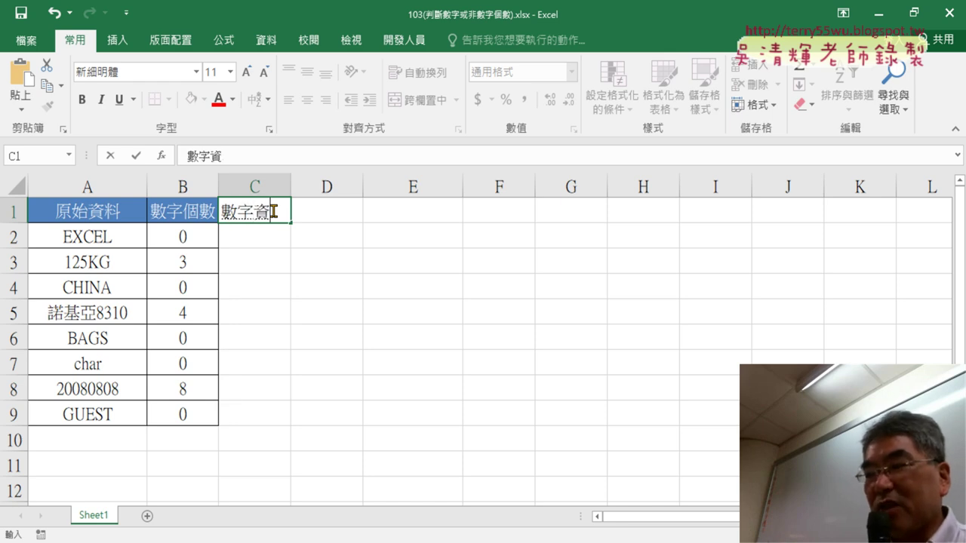
{"action": "type", "text": "料"}
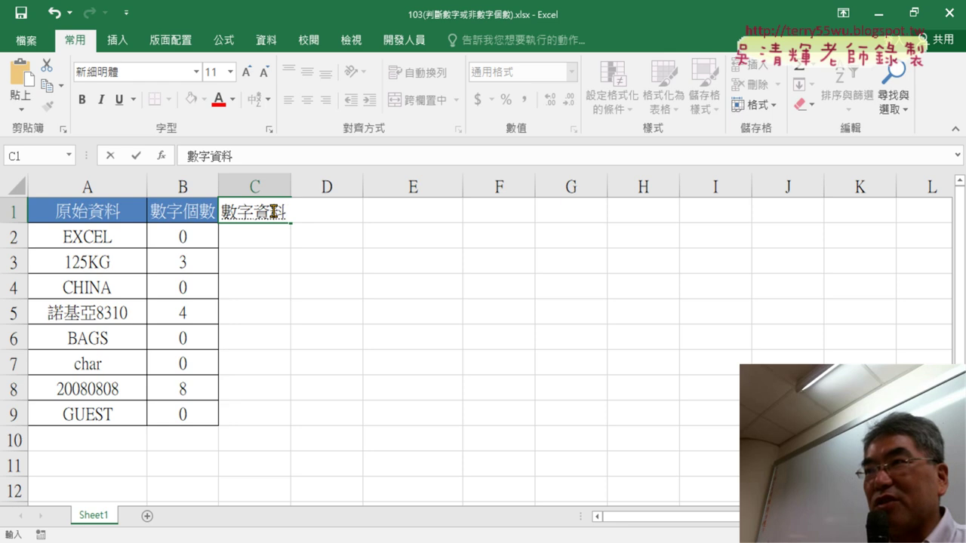
{"action": "key", "text": "Return"}
{"action": "key", "text": "Return"}
{"action": "left_click", "coordinate": [275, 209]}
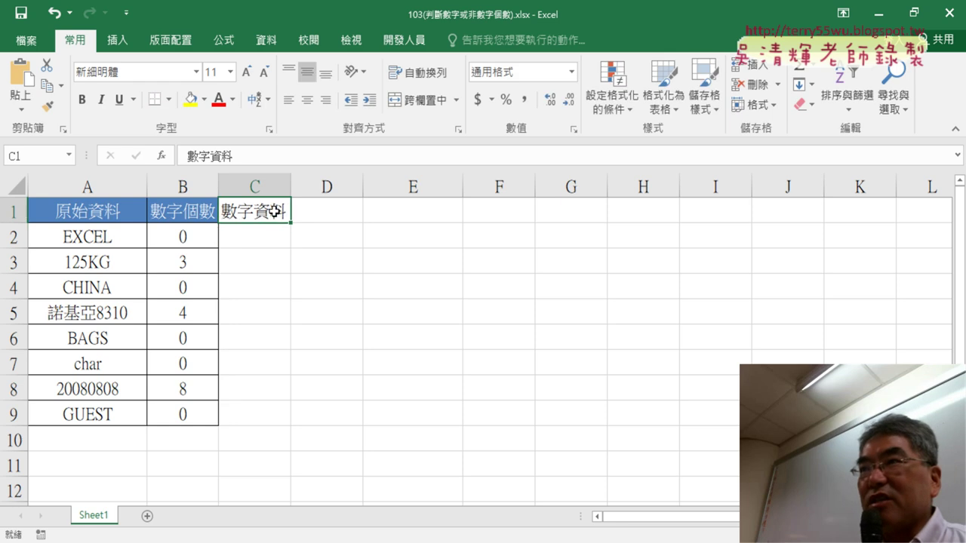
{"action": "left_click", "coordinate": [204, 216]}
{"action": "left_click", "coordinate": [47, 106]}
{"action": "left_click", "coordinate": [253, 210]}
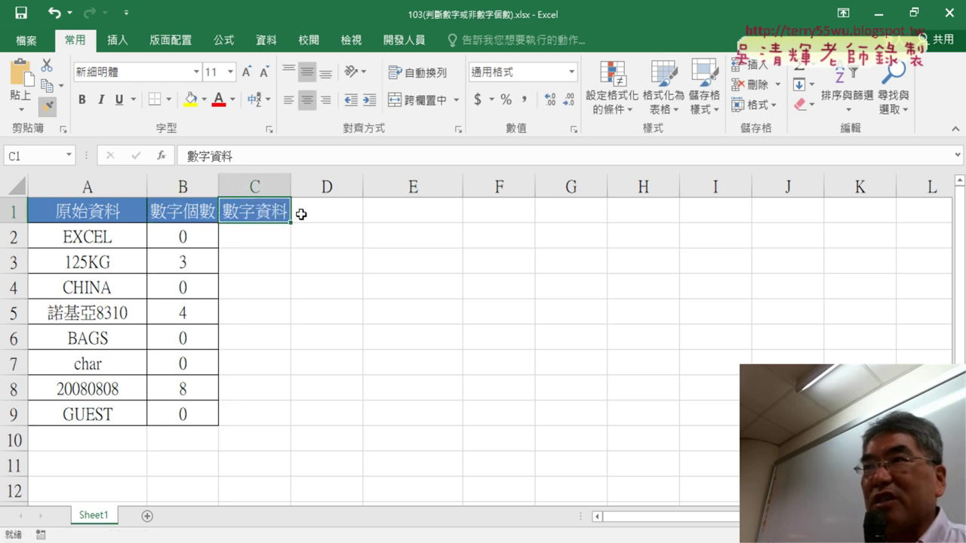
{"action": "left_click_drag", "start_coordinate": [291, 187], "coordinate": [306, 187]}
{"action": "left_click", "coordinate": [269, 238]}
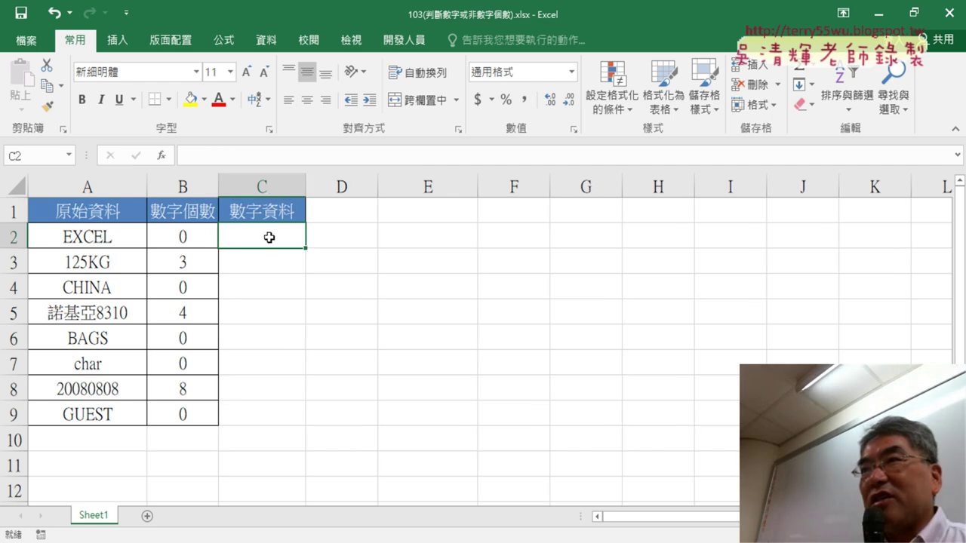
{"action": "left_click", "coordinate": [86, 239]}
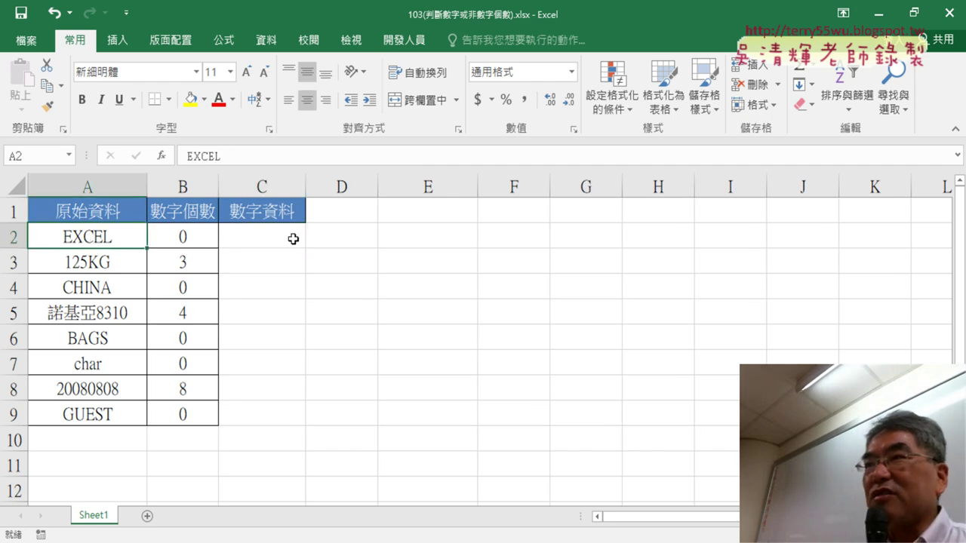
{"action": "left_click", "coordinate": [292, 238]}
{"action": "left_click", "coordinate": [113, 258]}
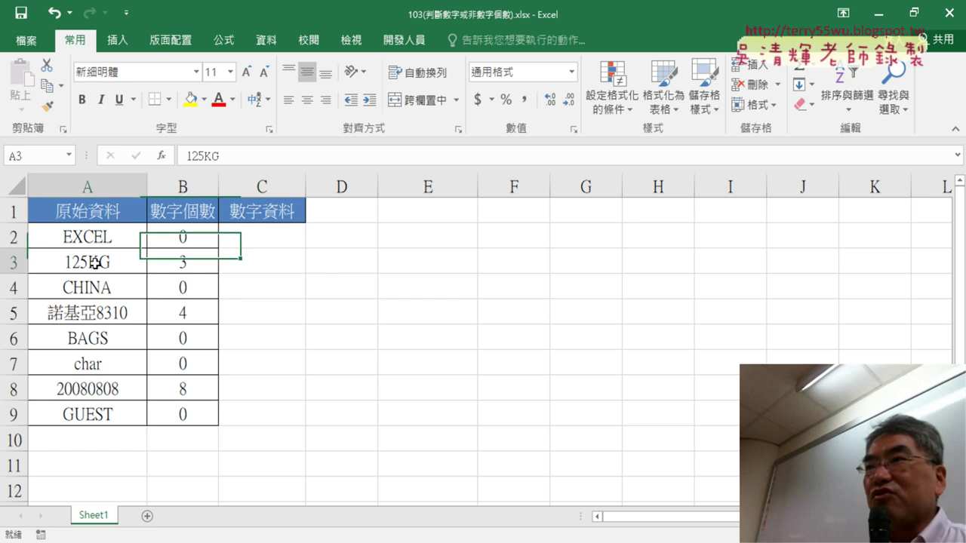
{"action": "left_click", "coordinate": [280, 263]}
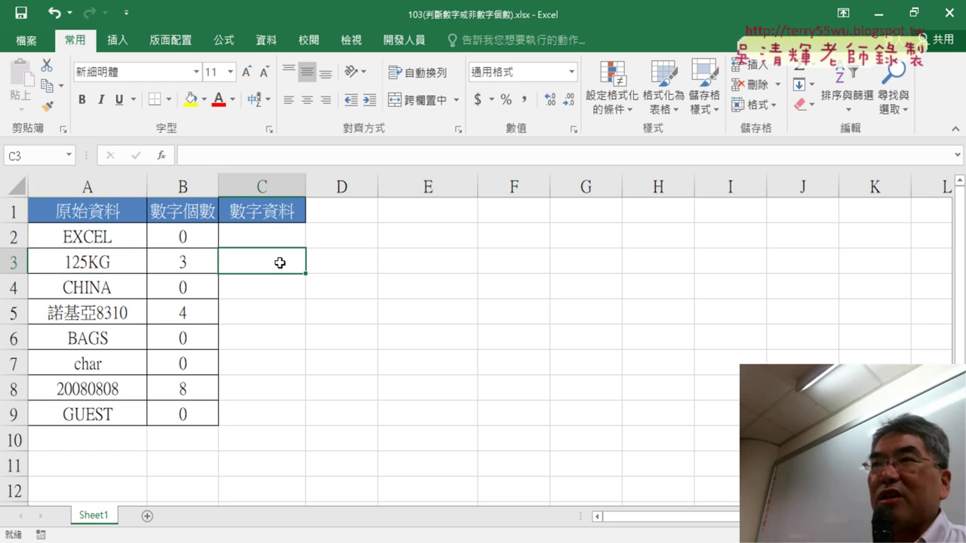
{"action": "type", "text": "125"}
{"action": "key", "text": "Return"}
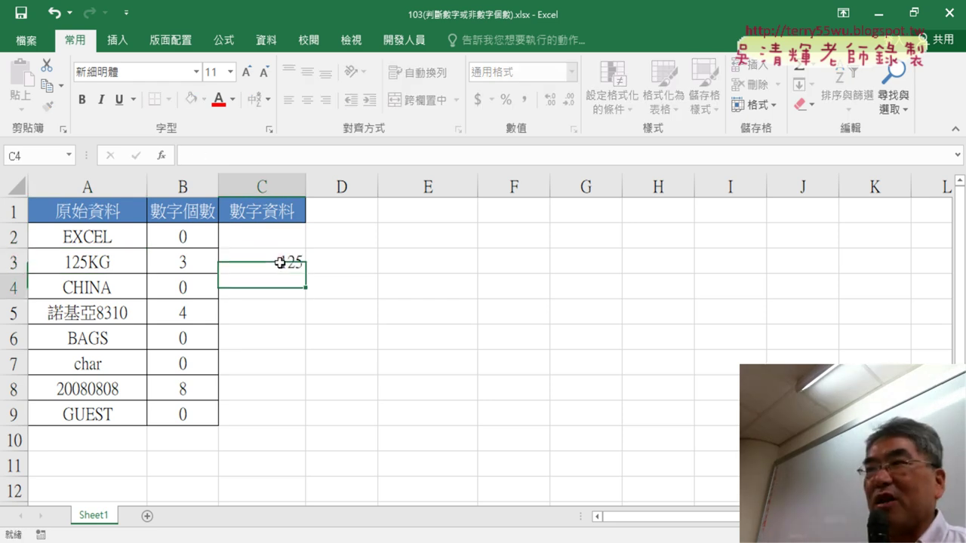
{"action": "left_click", "coordinate": [262, 322]}
{"action": "type", "text": "8310"}
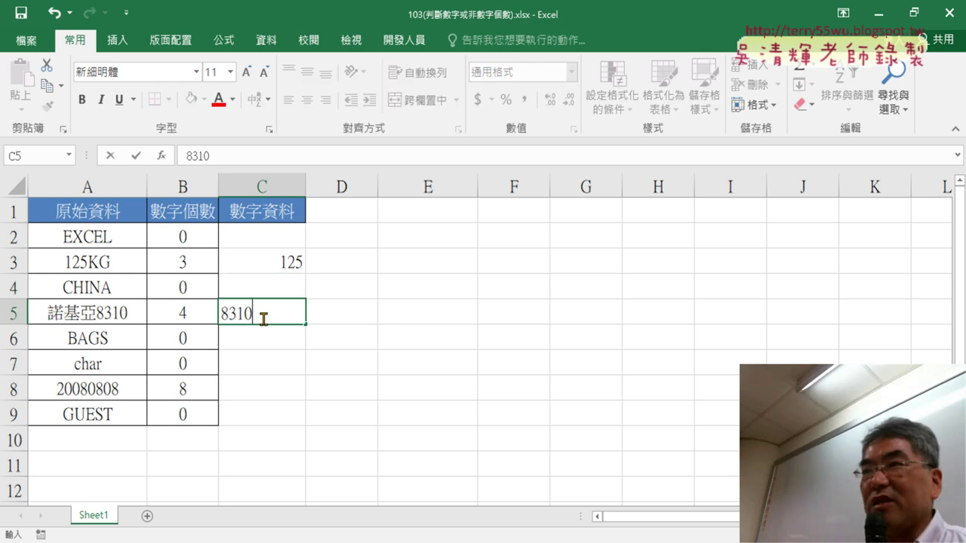
{"action": "left_click", "coordinate": [122, 338]}
{"action": "left_click", "coordinate": [118, 363]}
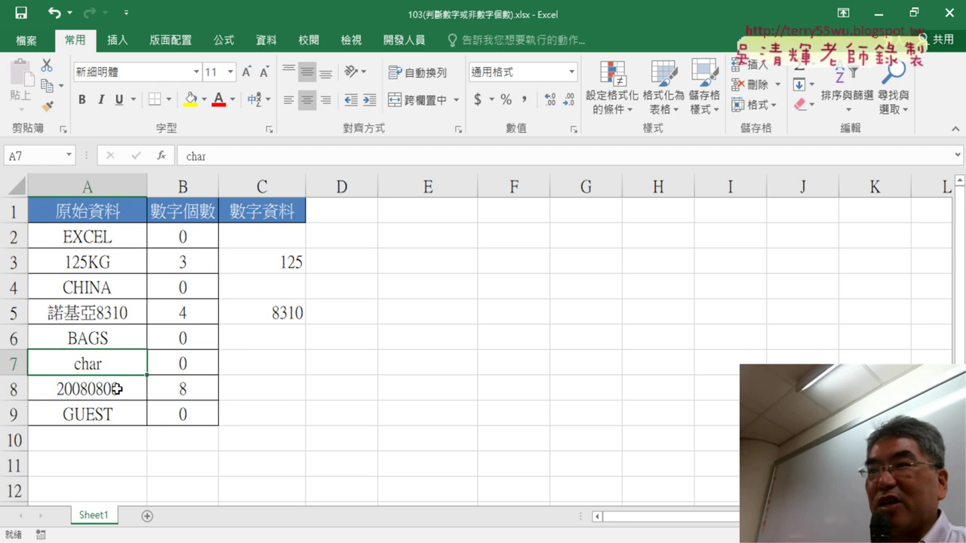
{"action": "left_click", "coordinate": [117, 389]}
{"action": "left_click", "coordinate": [265, 394]}
{"action": "left_click", "coordinate": [106, 412]}
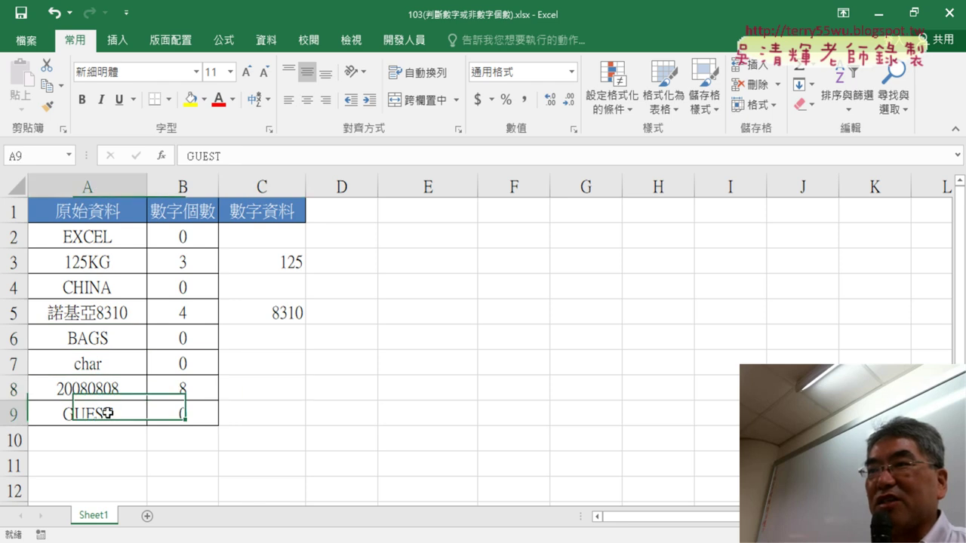
{"action": "left_click", "coordinate": [270, 411]}
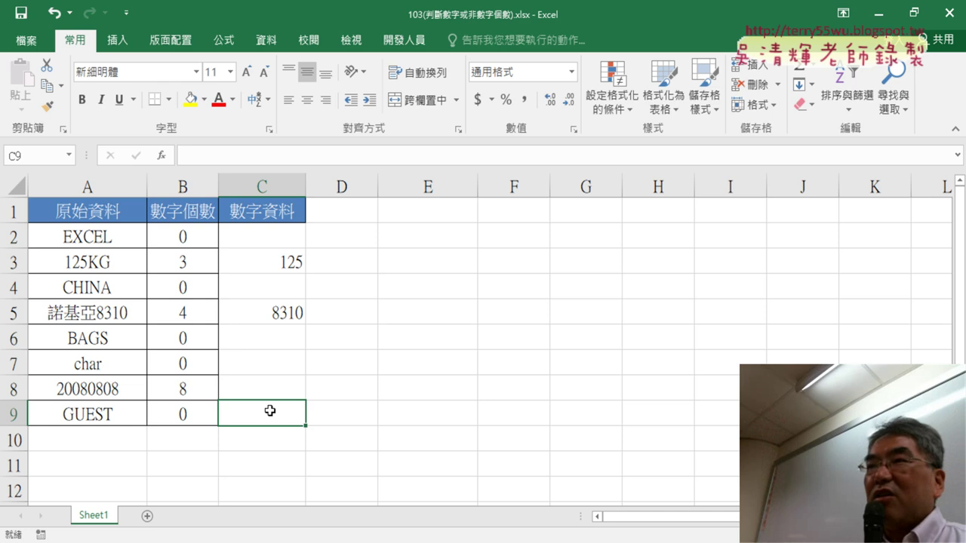
{"action": "left_click", "coordinate": [105, 239]}
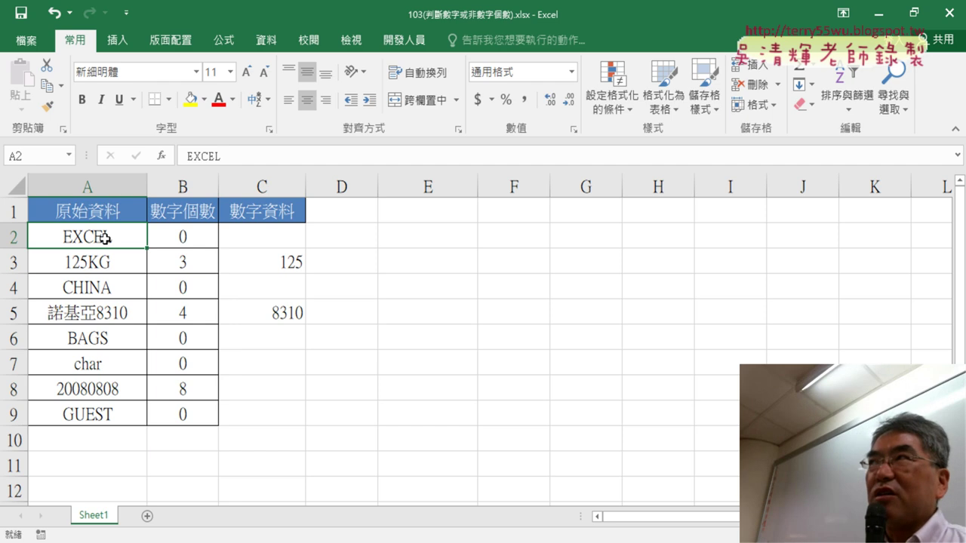
{"action": "left_click", "coordinate": [201, 237]}
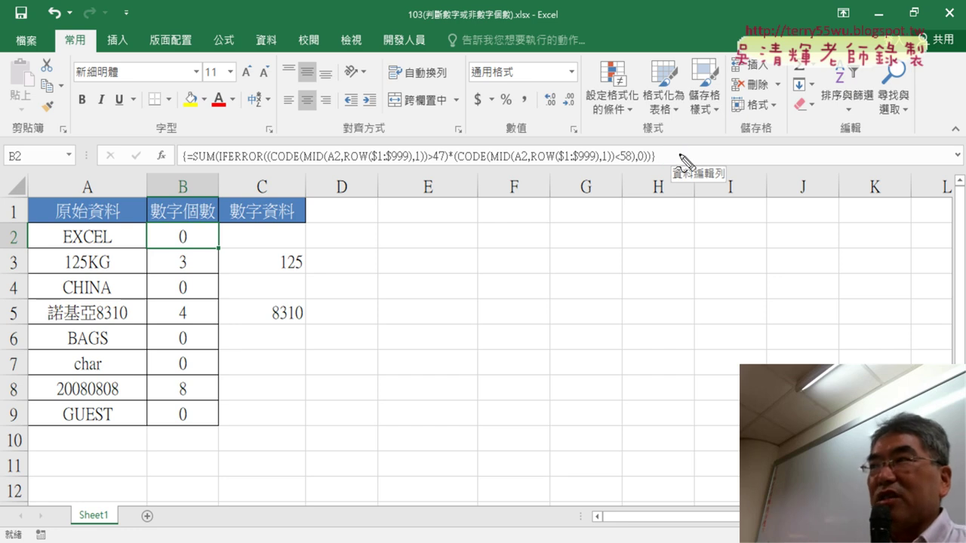
{"action": "left_click_drag", "start_coordinate": [182, 142], "coordinate": [181, 178]}
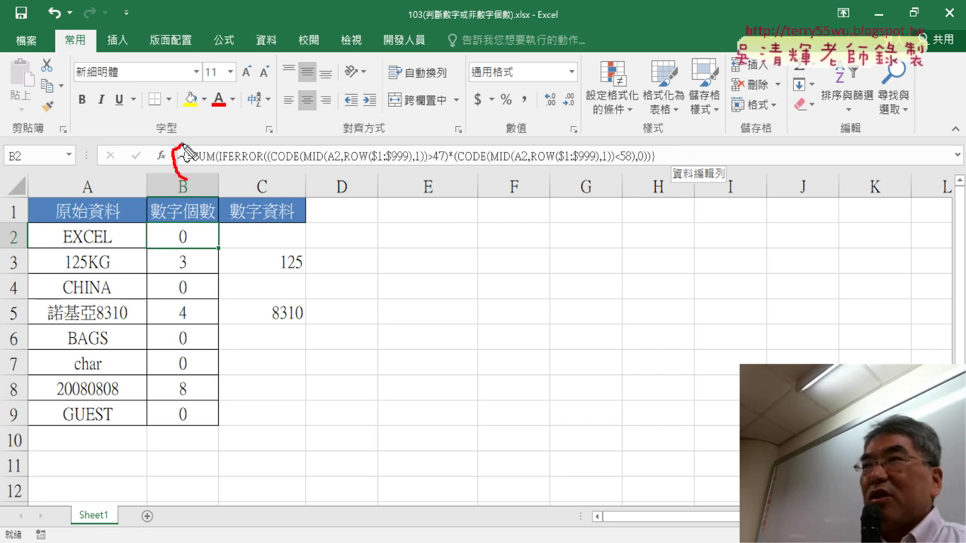
{"action": "left_click_drag", "start_coordinate": [654, 141], "coordinate": [655, 175]}
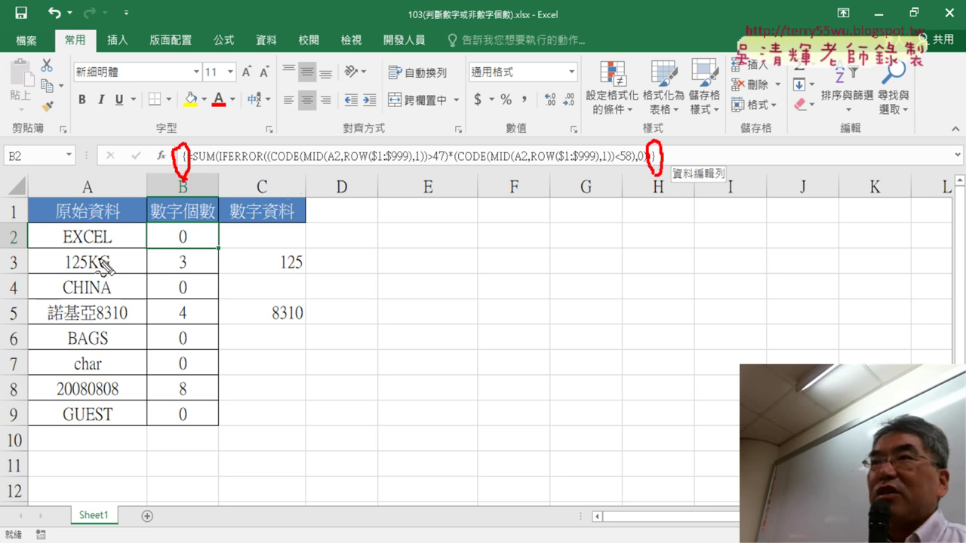
{"action": "left_click_drag", "start_coordinate": [60, 247], "coordinate": [70, 246]}
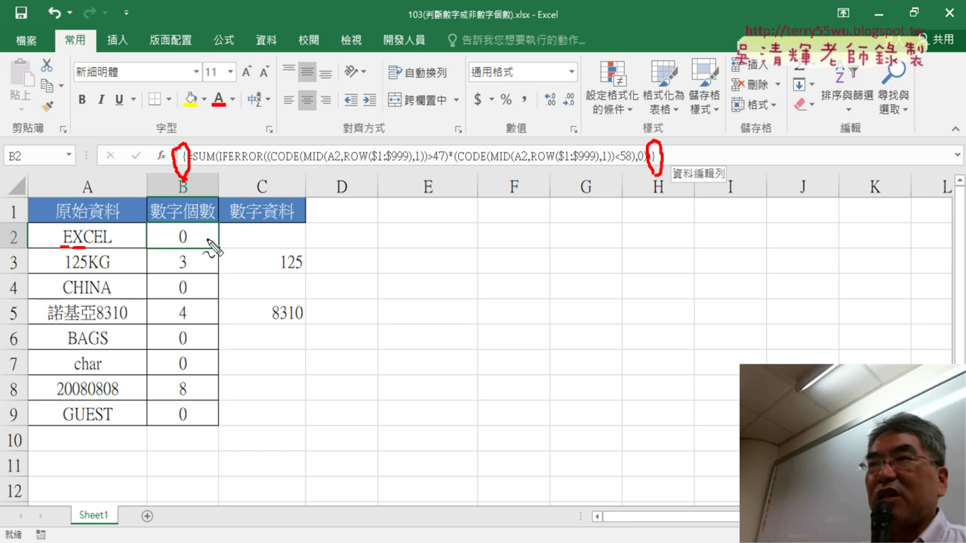
{"action": "key", "text": "Escape"}
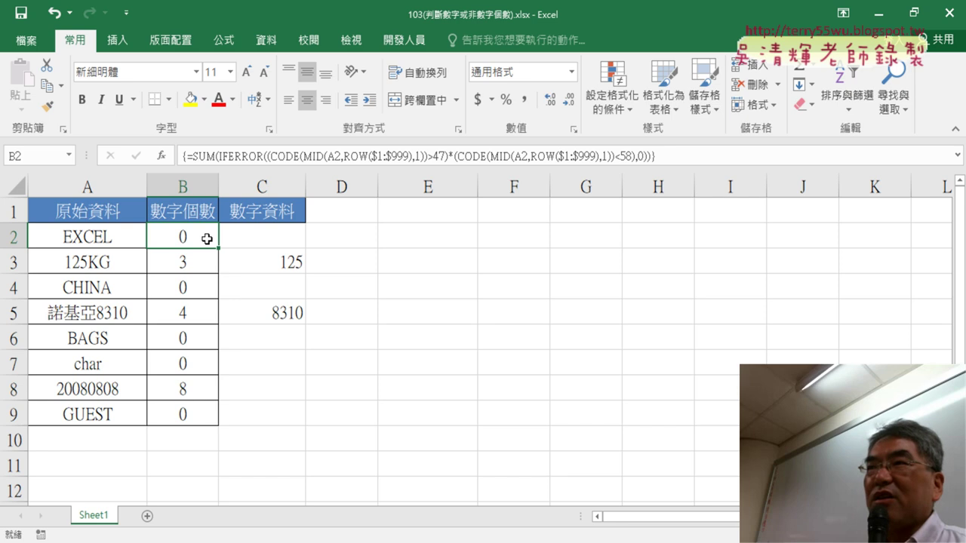
Step: Clear B2:C9, widen column B, and switch over to the Chrome window
{"action": "mouse_move", "coordinate": [207, 238]}
{"action": "left_mouse_down"}
{"action": "mouse_move", "coordinate": [259, 315]}
{"action": "mouse_move", "coordinate": [261, 427]}
{"action": "left_mouse_up"}
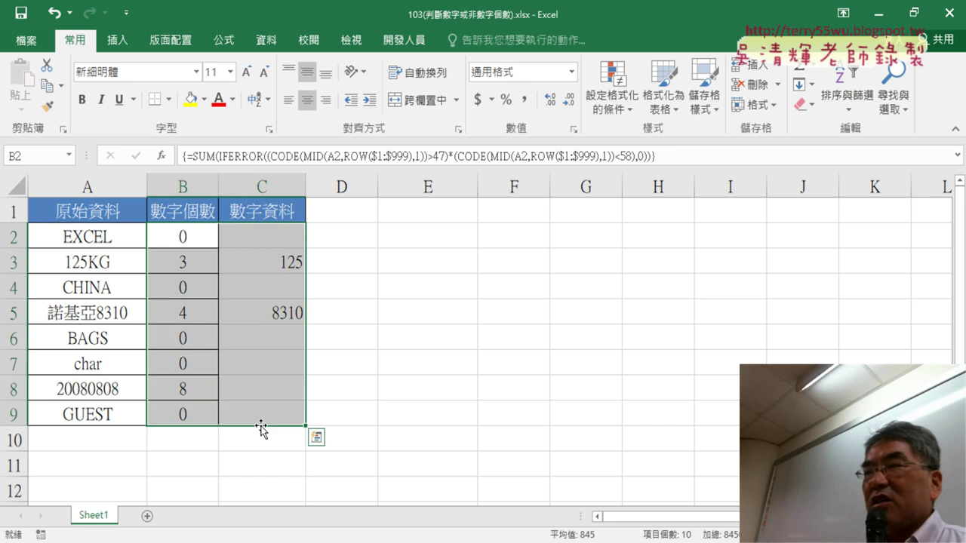
{"action": "key", "text": "Delete"}
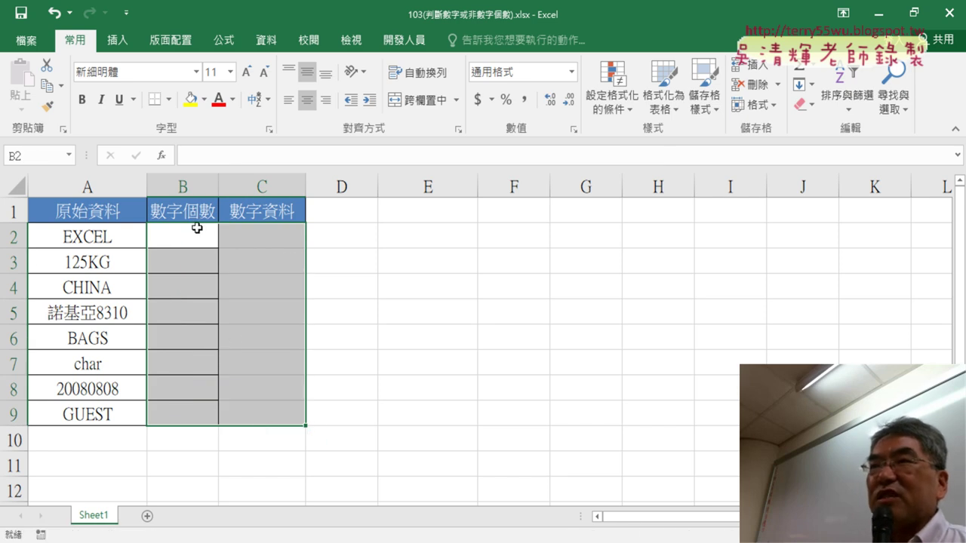
{"action": "left_click", "coordinate": [196, 227]}
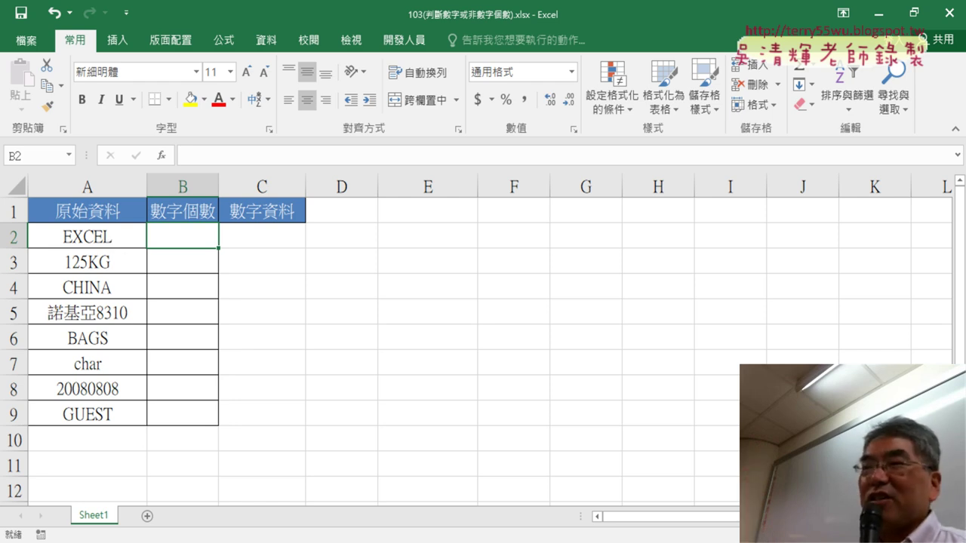
{"action": "left_click_drag", "start_coordinate": [219, 186], "coordinate": [244, 187]}
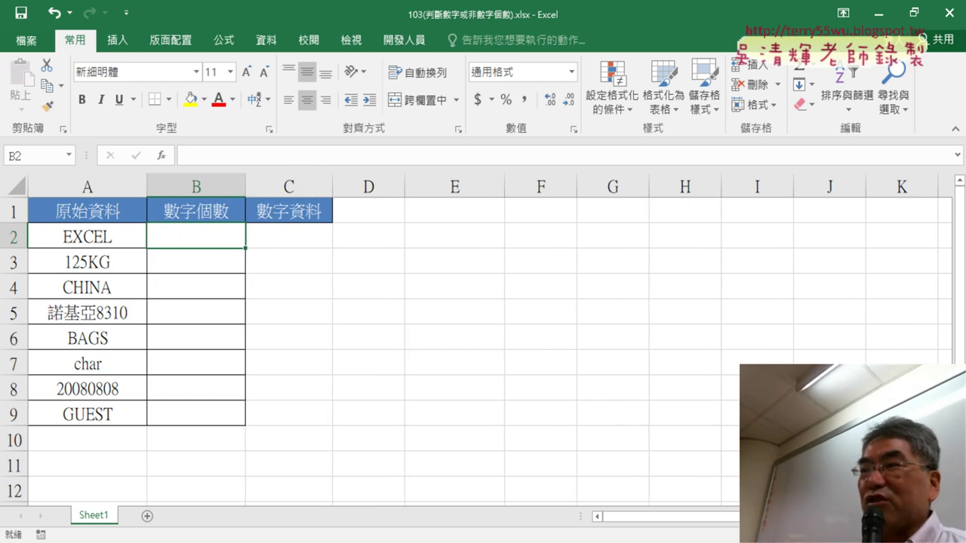
{"action": "key", "text": "alt+Tab"}
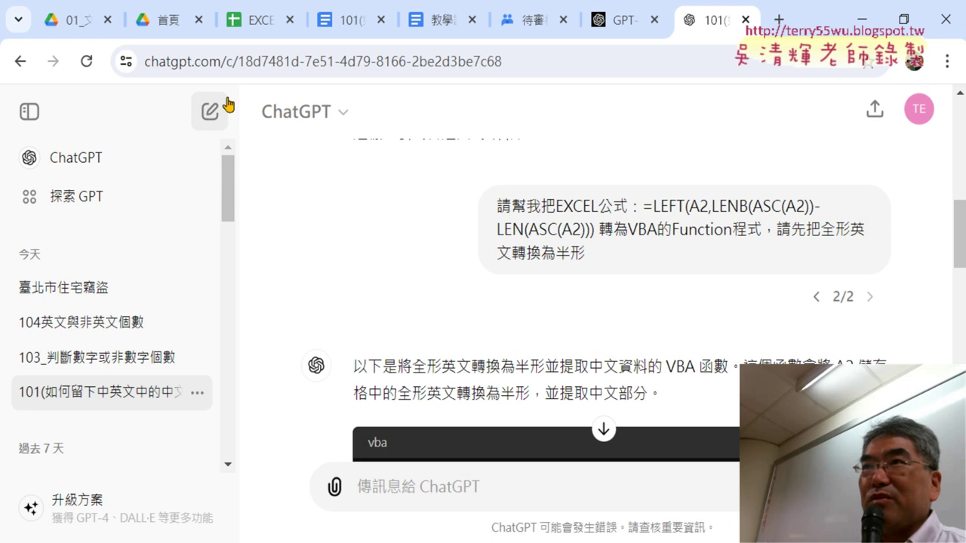
Step: Open 103_判斷數字或非數字個數.docx from the Google Drive listing in Google Docs
{"action": "left_click", "coordinate": [72, 21]}
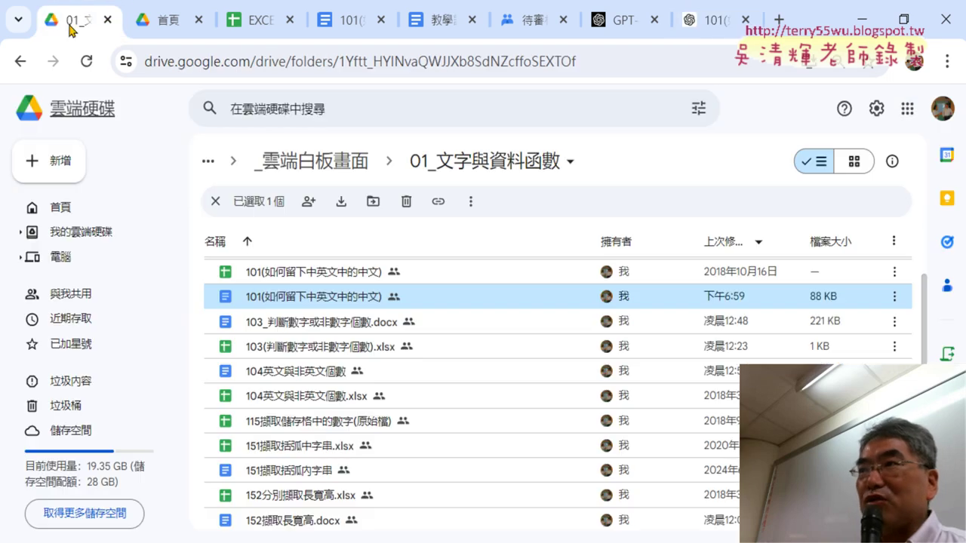
{"action": "left_click", "coordinate": [318, 329]}
{"action": "double_click", "coordinate": [330, 329]}
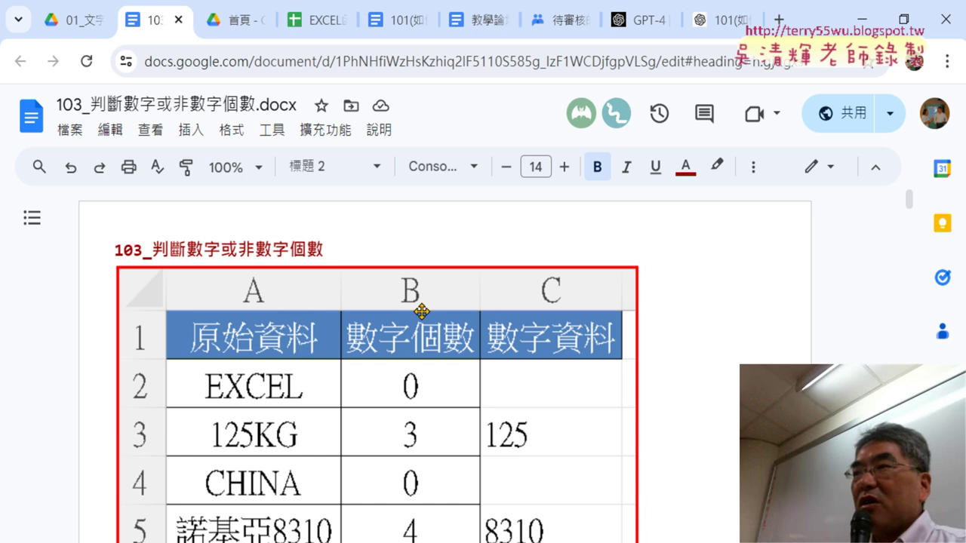
{"action": "scroll", "coordinate": [697, 337], "scroll_direction": "down", "scroll_amount": 5}
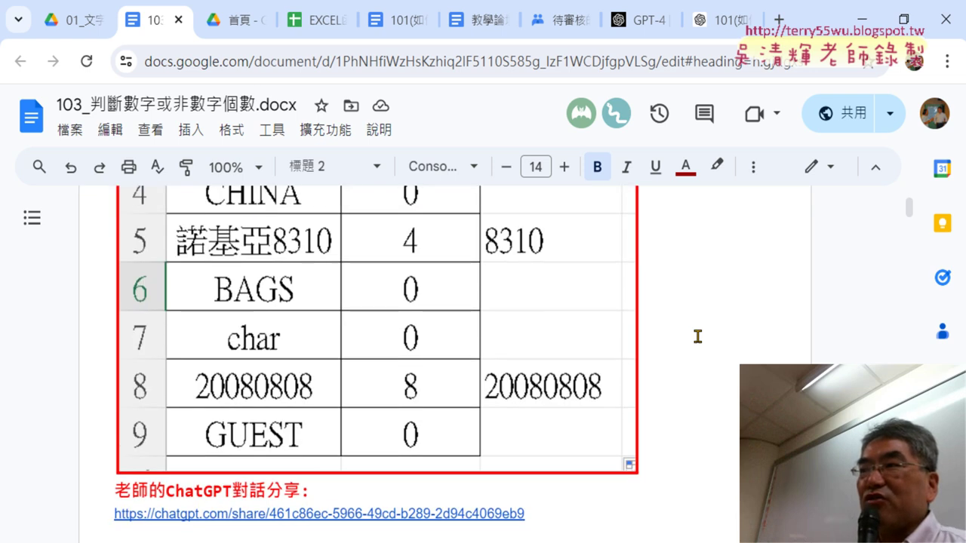
{"action": "scroll", "coordinate": [698, 337], "scroll_direction": "down", "scroll_amount": 3}
{"action": "scroll", "coordinate": [696, 336], "scroll_direction": "down", "scroll_amount": 1}
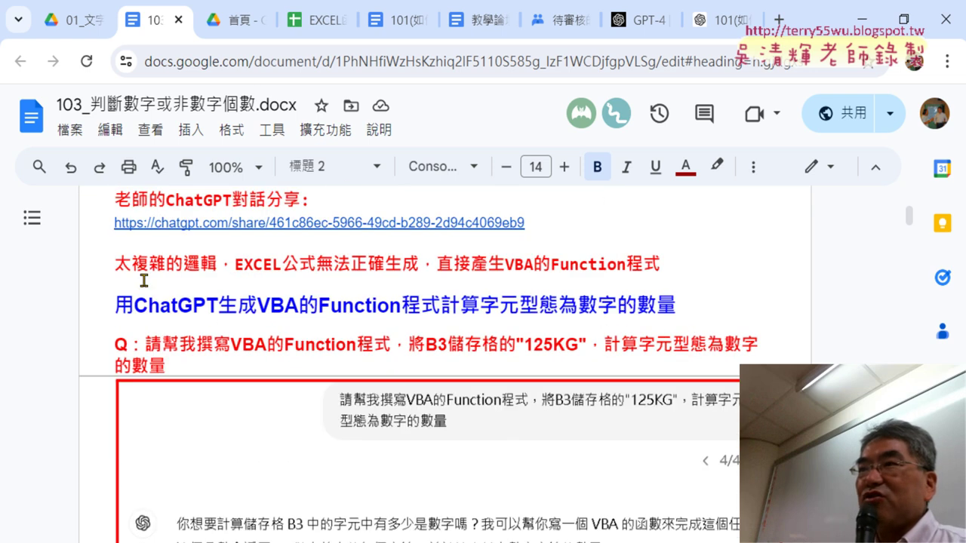
{"action": "left_click_drag", "start_coordinate": [114, 263], "coordinate": [214, 262]}
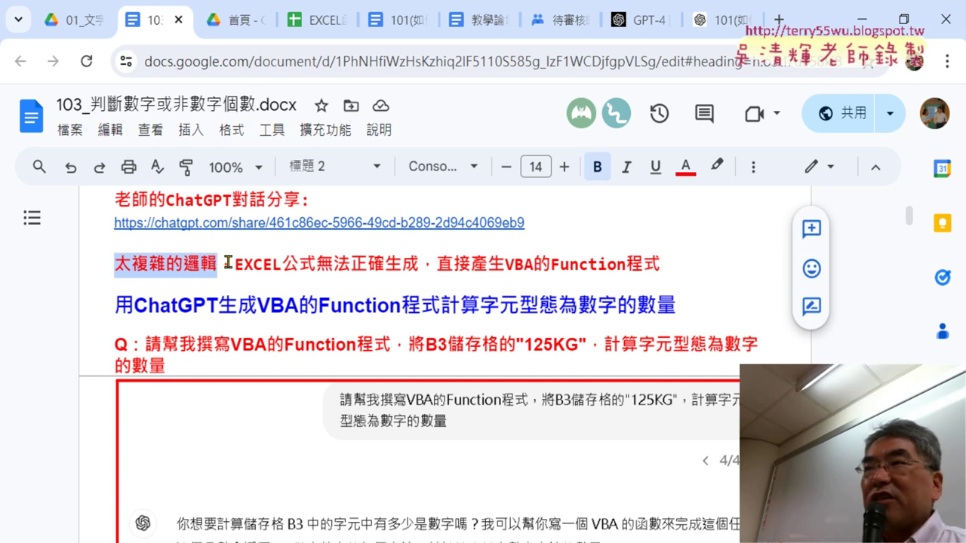
{"action": "left_click_drag", "start_coordinate": [234, 263], "coordinate": [410, 265]}
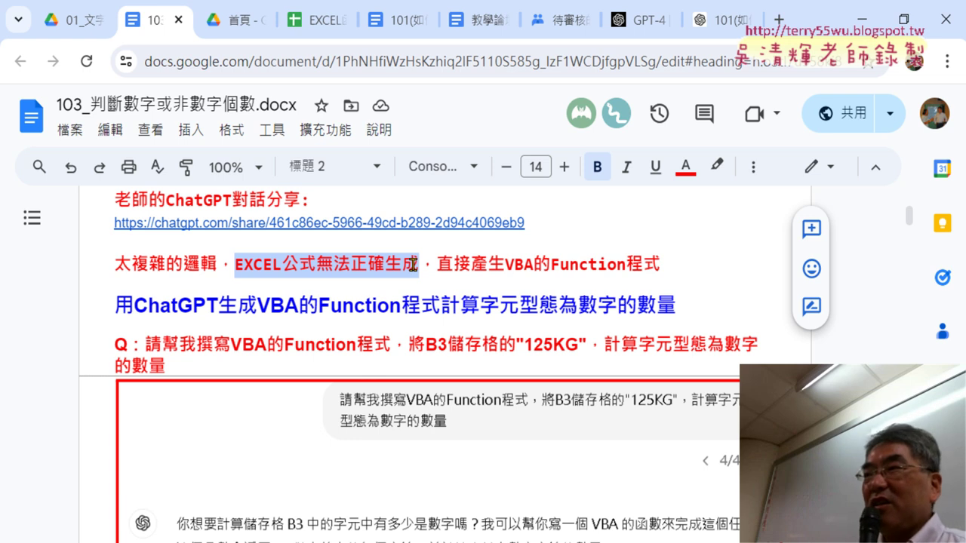
{"action": "left_click_drag", "start_coordinate": [146, 344], "coordinate": [385, 344]}
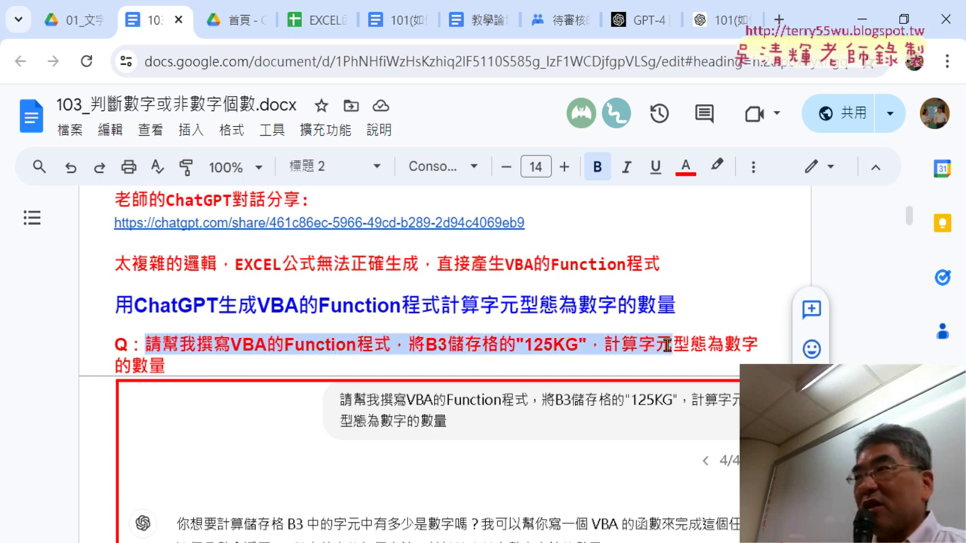
{"action": "left_click_drag", "start_coordinate": [385, 344], "coordinate": [681, 344]}
{"action": "left_click", "coordinate": [578, 344]}
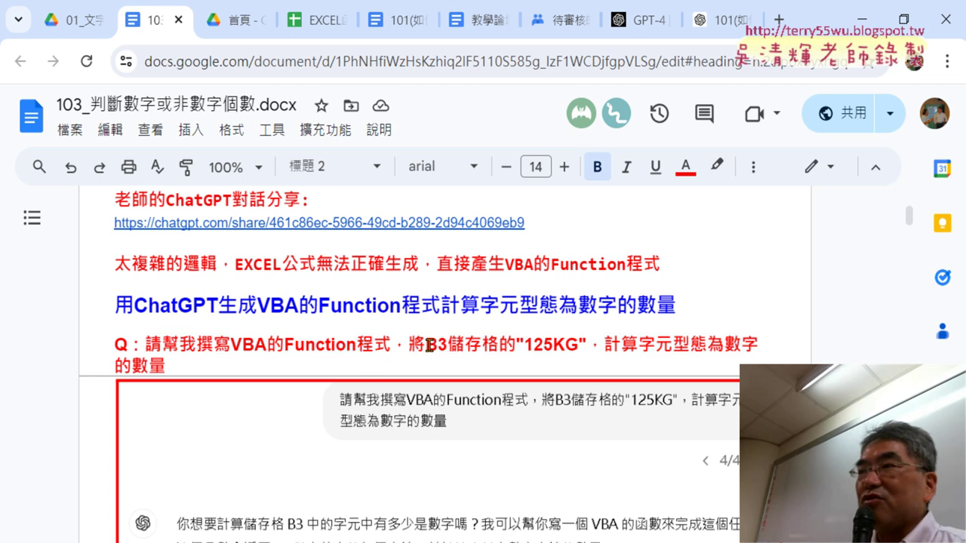
{"action": "left_click_drag", "start_coordinate": [229, 344], "coordinate": [387, 344]}
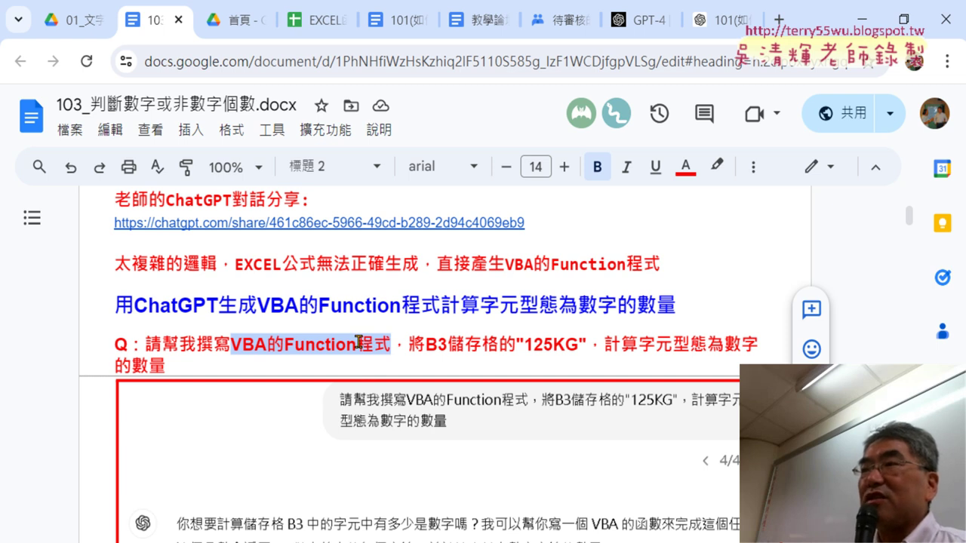
{"action": "left_click", "coordinate": [428, 345]}
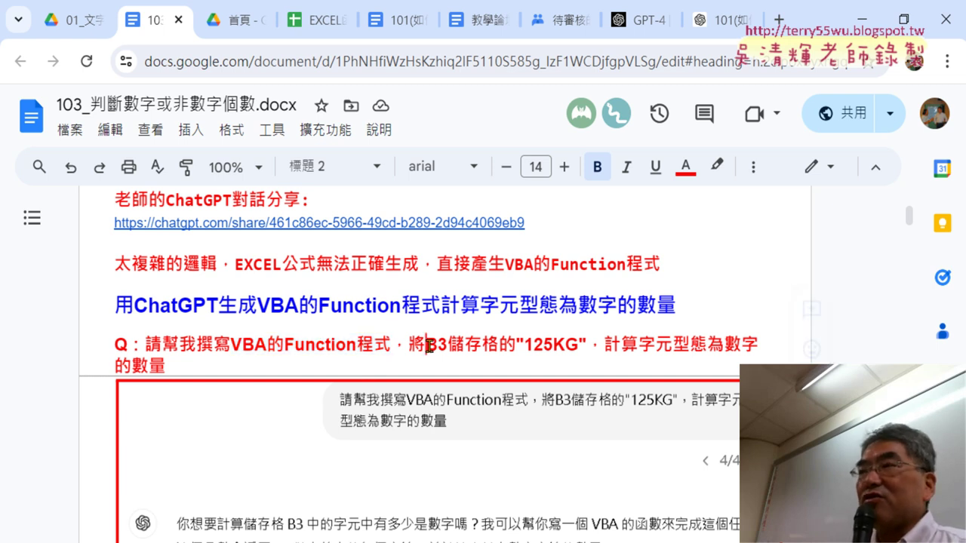
{"action": "left_click_drag", "start_coordinate": [427, 345], "coordinate": [499, 346]}
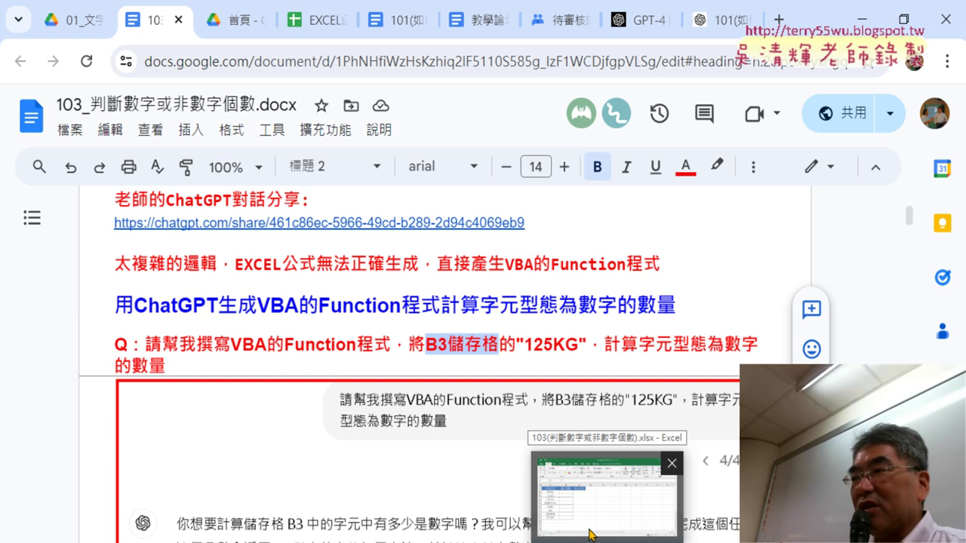
{"action": "left_click", "coordinate": [590, 534]}
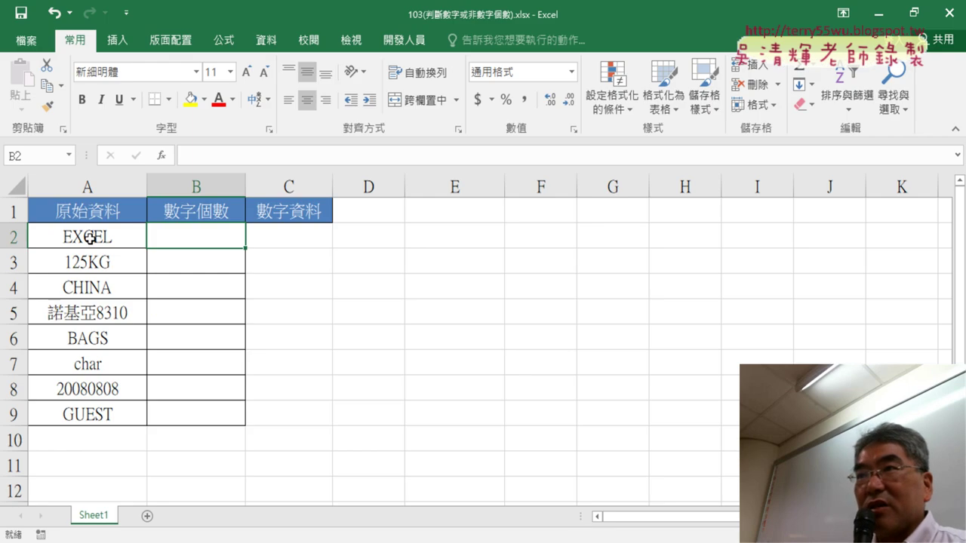
{"action": "left_click", "coordinate": [90, 238]}
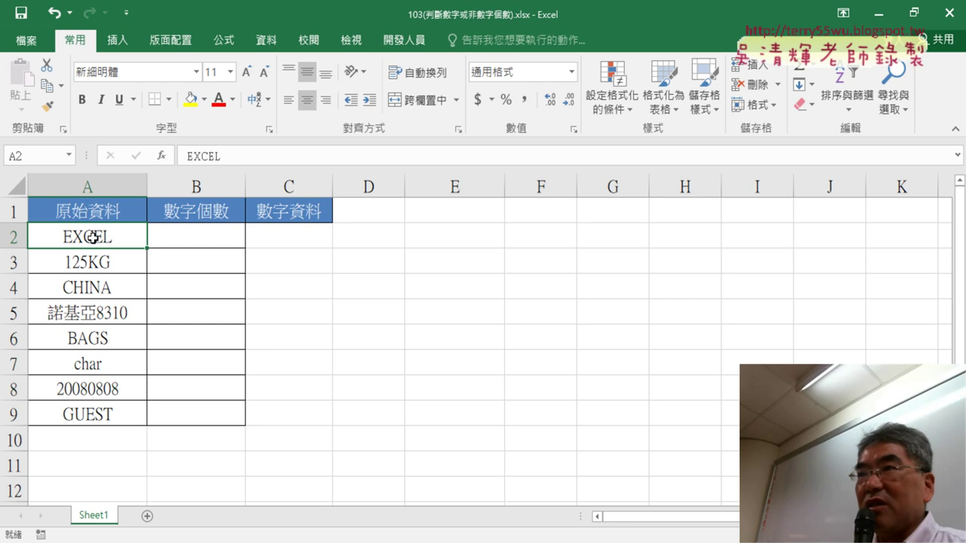
{"action": "left_click", "coordinate": [201, 235]}
{"action": "left_click", "coordinate": [76, 235]}
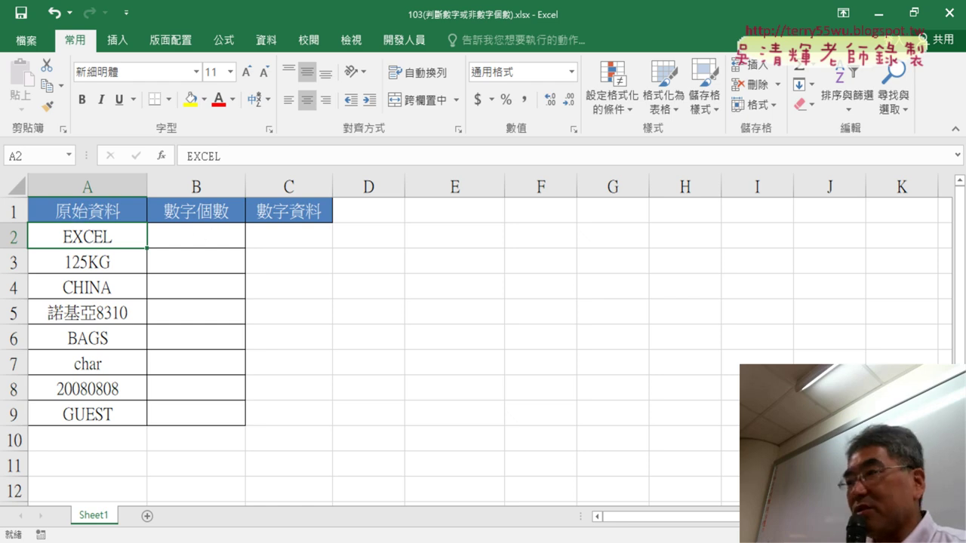
{"action": "key", "text": "alt+Tab"}
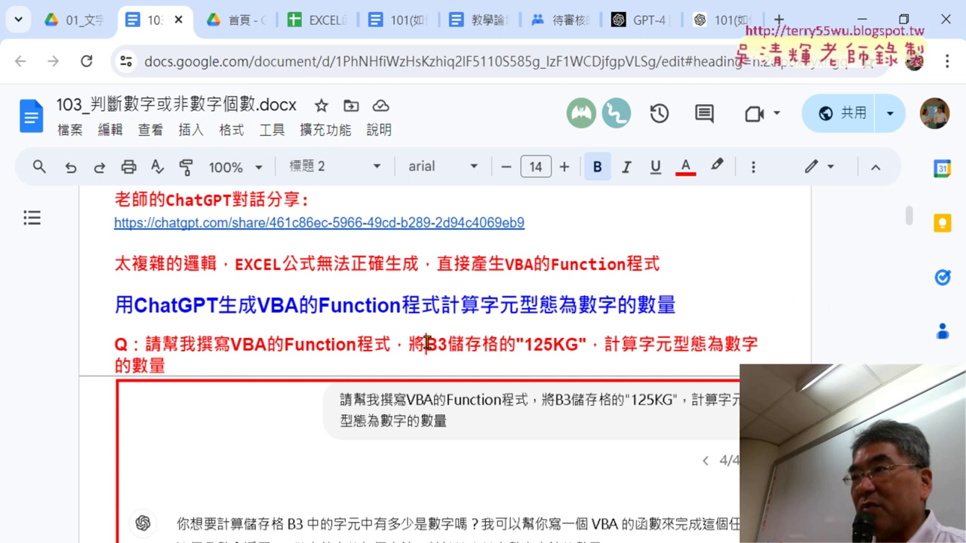
{"action": "type", "text": "A"}
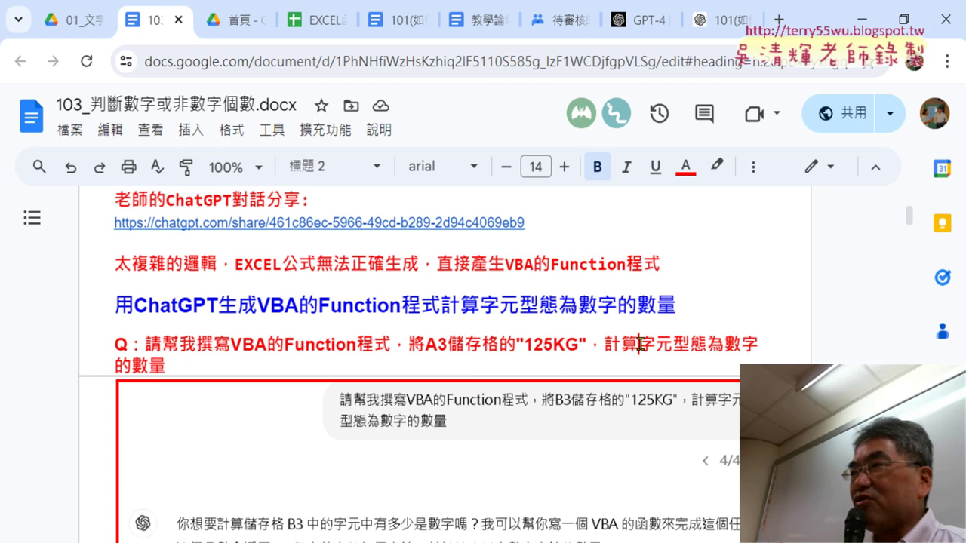
{"action": "left_click_drag", "start_coordinate": [639, 344], "coordinate": [705, 342]}
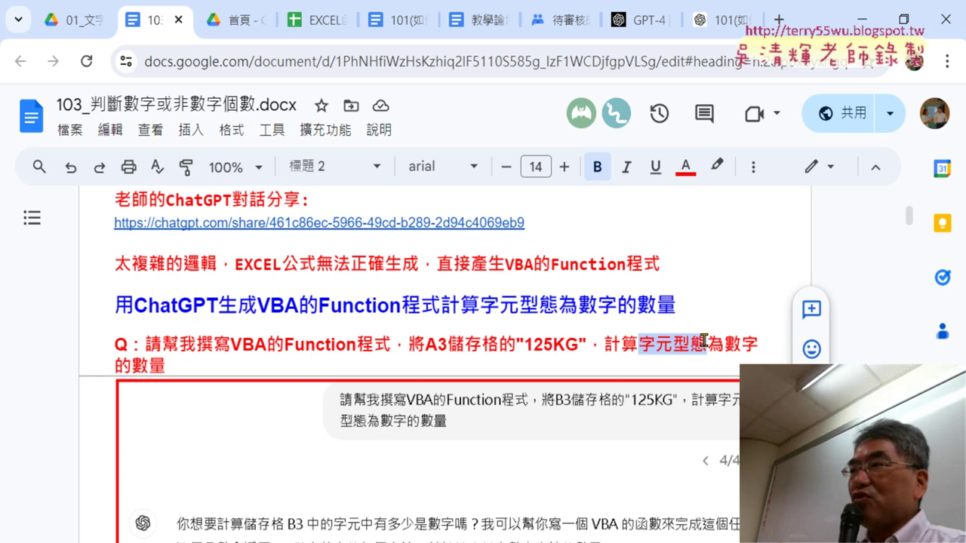
{"action": "left_click_drag", "start_coordinate": [639, 344], "coordinate": [672, 344]}
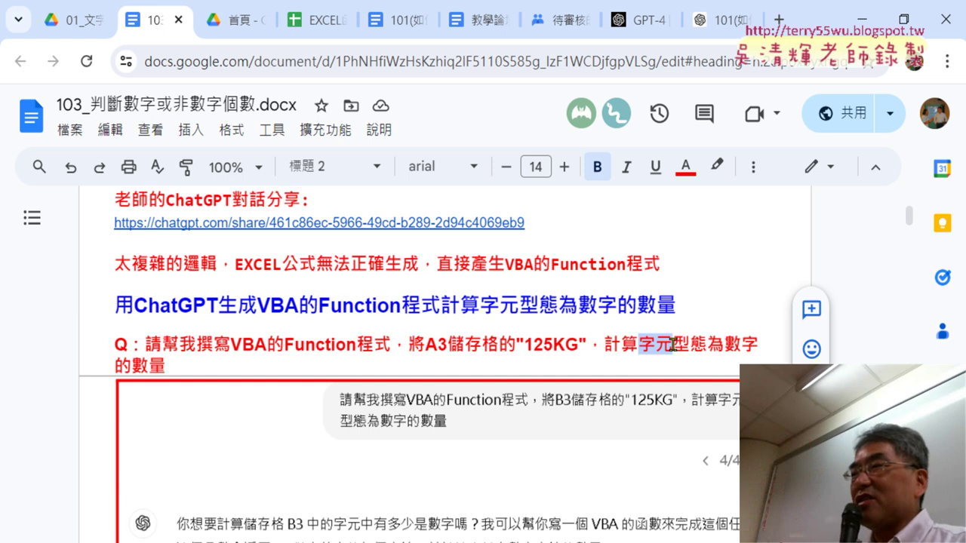
{"action": "left_click_drag", "start_coordinate": [673, 344], "coordinate": [706, 344]}
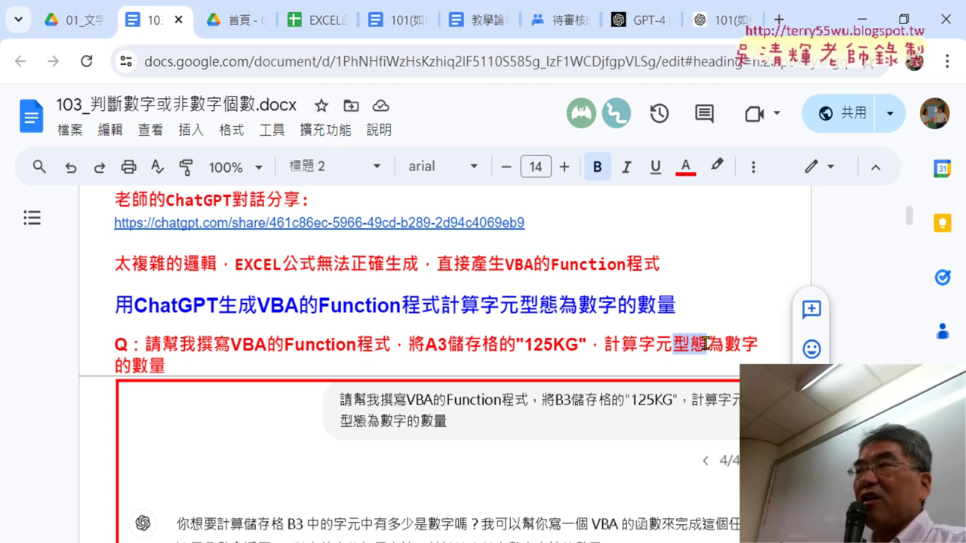
{"action": "left_click_drag", "start_coordinate": [726, 344], "coordinate": [757, 344]}
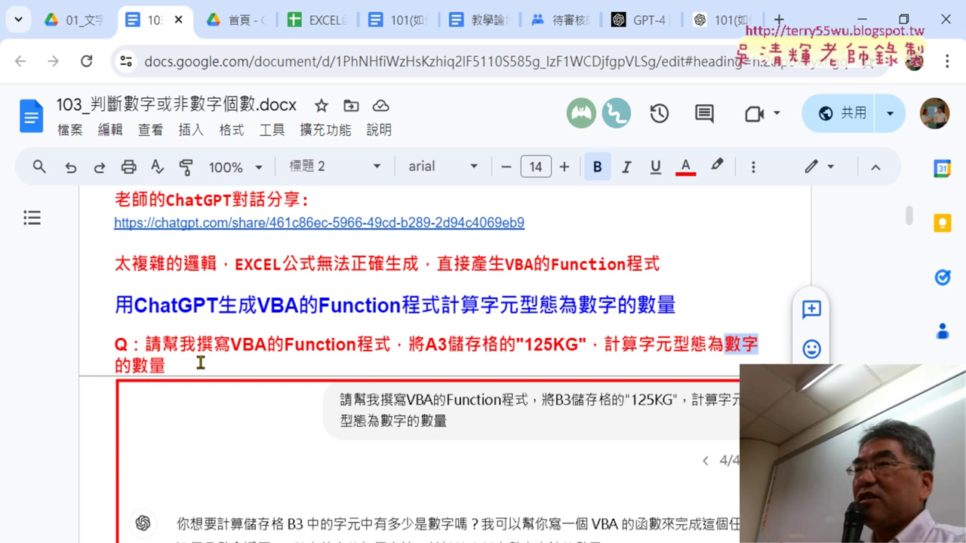
{"action": "scroll", "coordinate": [423, 361], "scroll_direction": "down", "scroll_amount": 3}
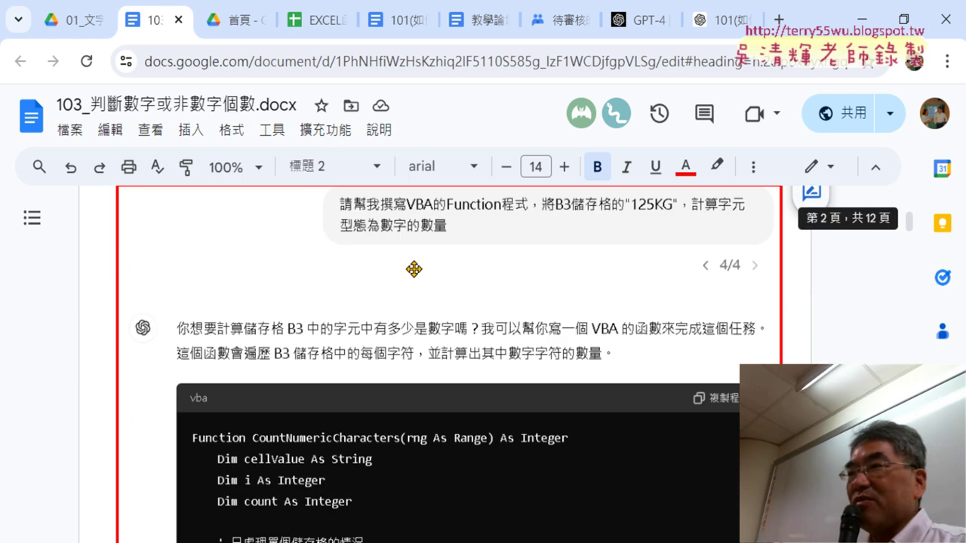
{"action": "scroll", "coordinate": [411, 270], "scroll_direction": "down", "scroll_amount": 5}
{"action": "scroll", "coordinate": [406, 269], "scroll_direction": "up", "scroll_amount": 3}
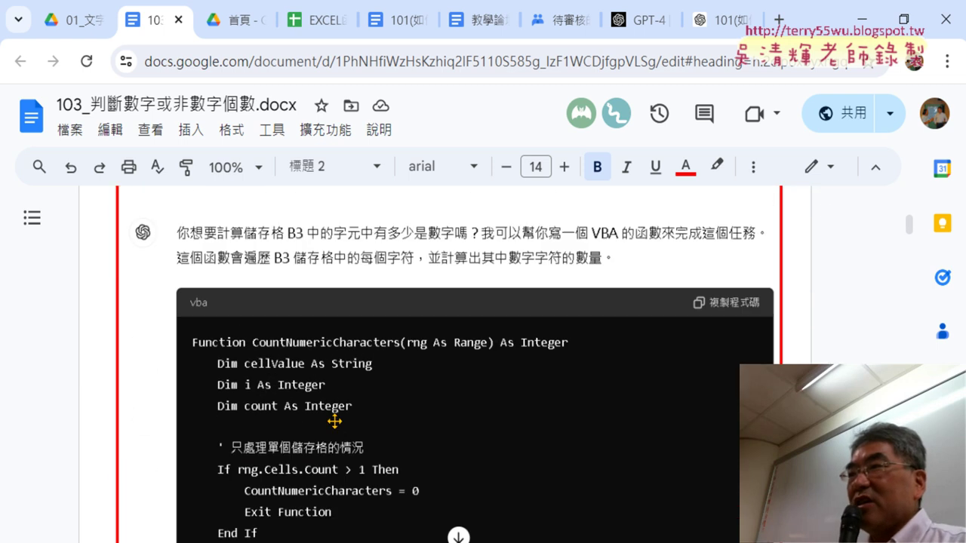
Step: Edit the 103 chat prompt to reference A3 instead of B3 and resend it
{"action": "left_click", "coordinate": [725, 25]}
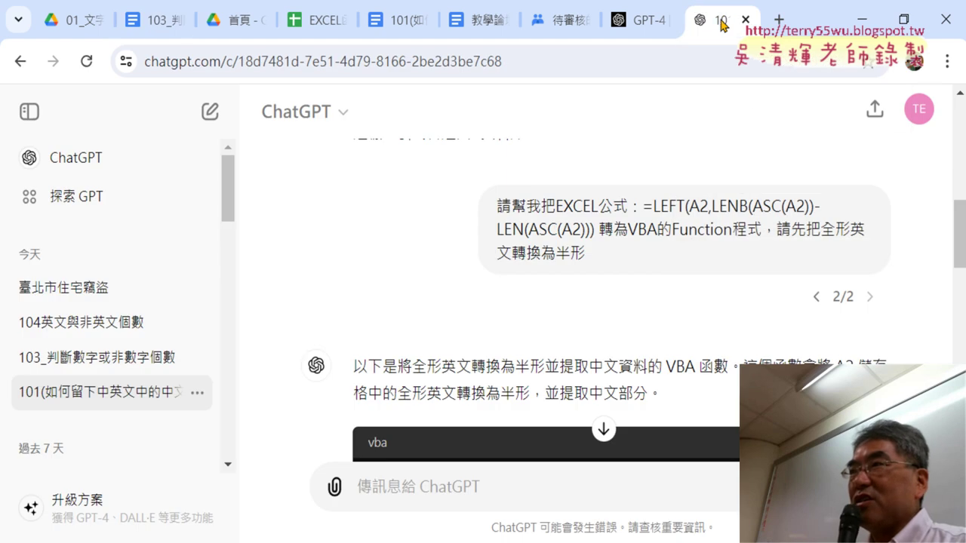
{"action": "left_click", "coordinate": [123, 360]}
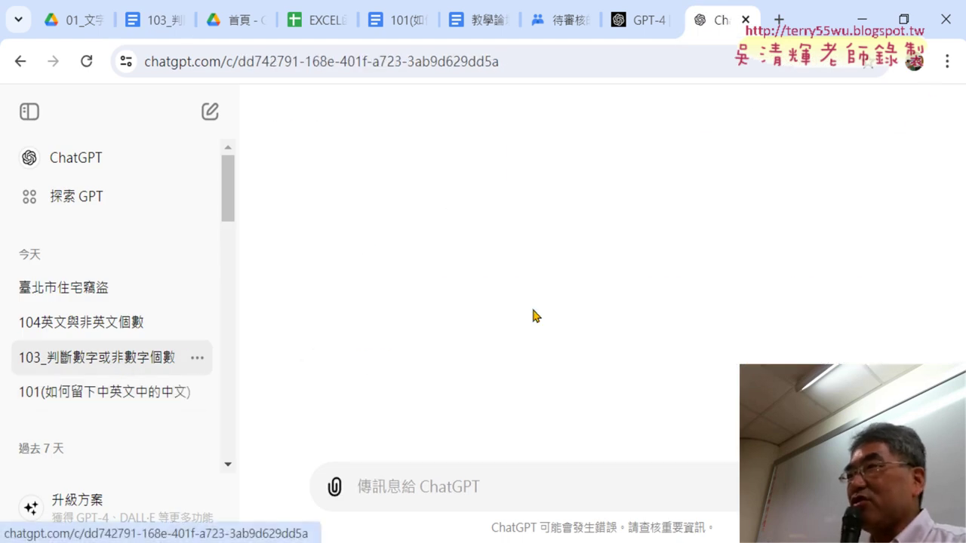
{"action": "scroll", "coordinate": [528, 264], "scroll_direction": "up", "scroll_amount": 5}
{"action": "scroll", "coordinate": [528, 264], "scroll_direction": "up", "scroll_amount": 10}
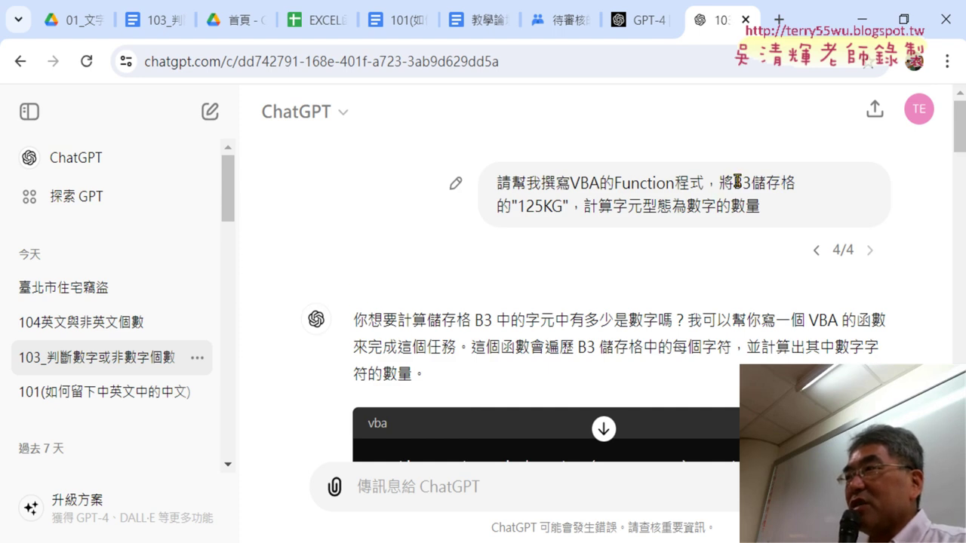
{"action": "left_click", "coordinate": [455, 184]}
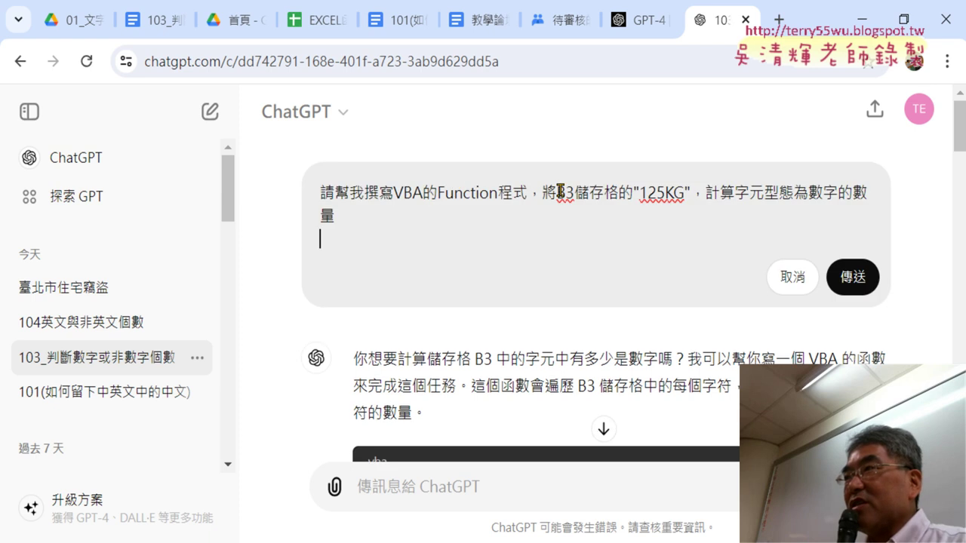
{"action": "left_click_drag", "start_coordinate": [557, 192], "coordinate": [567, 193]}
{"action": "type", "text": "A"}
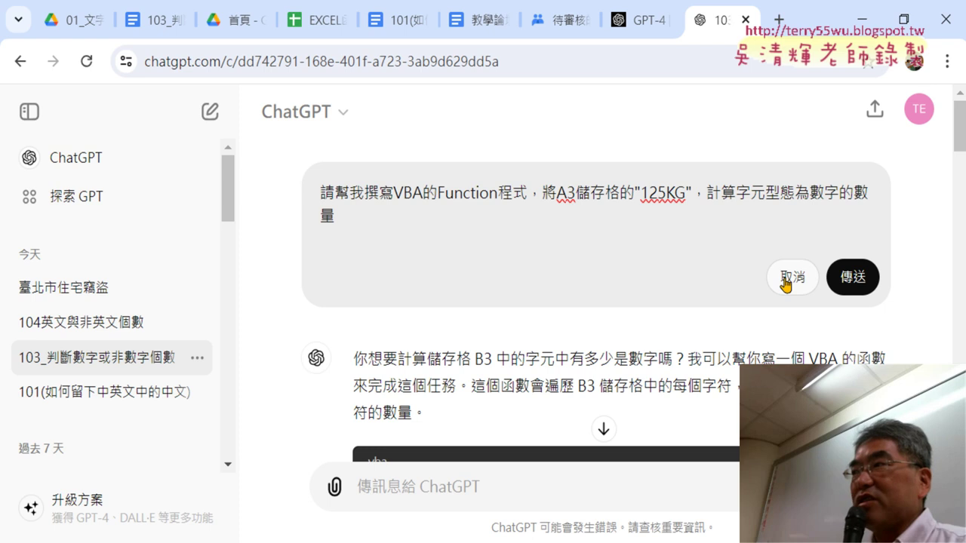
{"action": "left_click", "coordinate": [851, 279]}
Step: Copy the regenerated CountNumericCharacters VBA code and return to the Excel workbook
{"action": "scroll", "coordinate": [902, 293], "scroll_direction": "down", "scroll_amount": 3}
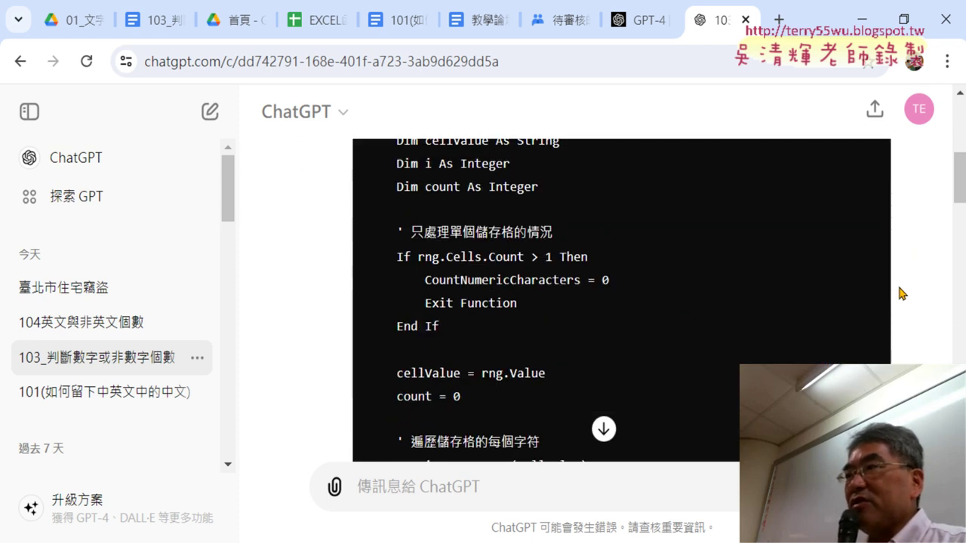
{"action": "scroll", "coordinate": [902, 293], "scroll_direction": "up", "scroll_amount": 1}
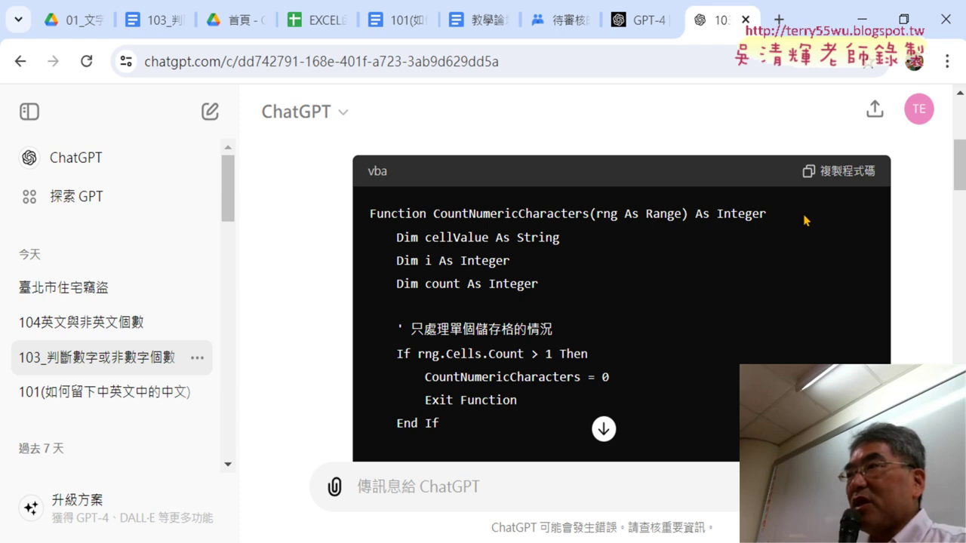
{"action": "left_click", "coordinate": [843, 173]}
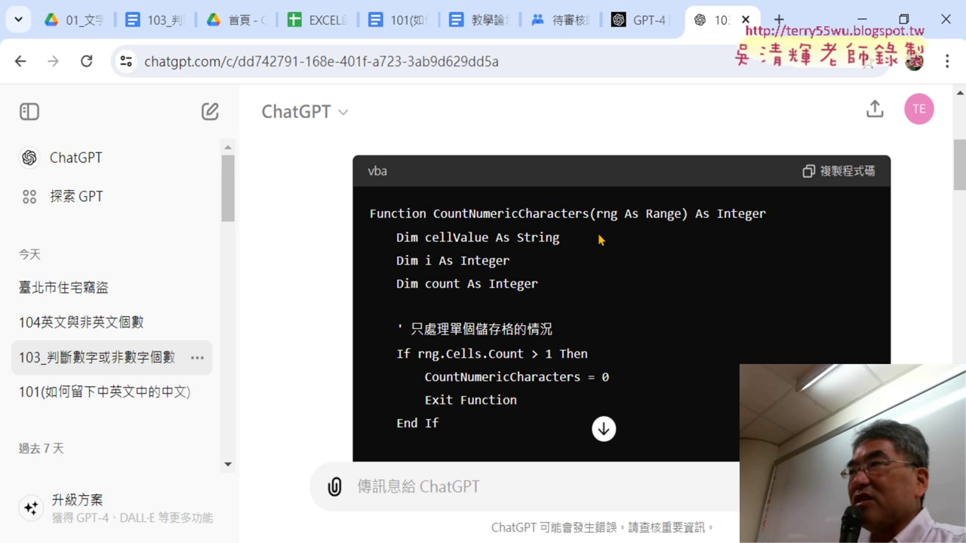
{"action": "scroll", "coordinate": [600, 238], "scroll_direction": "down", "scroll_amount": 2}
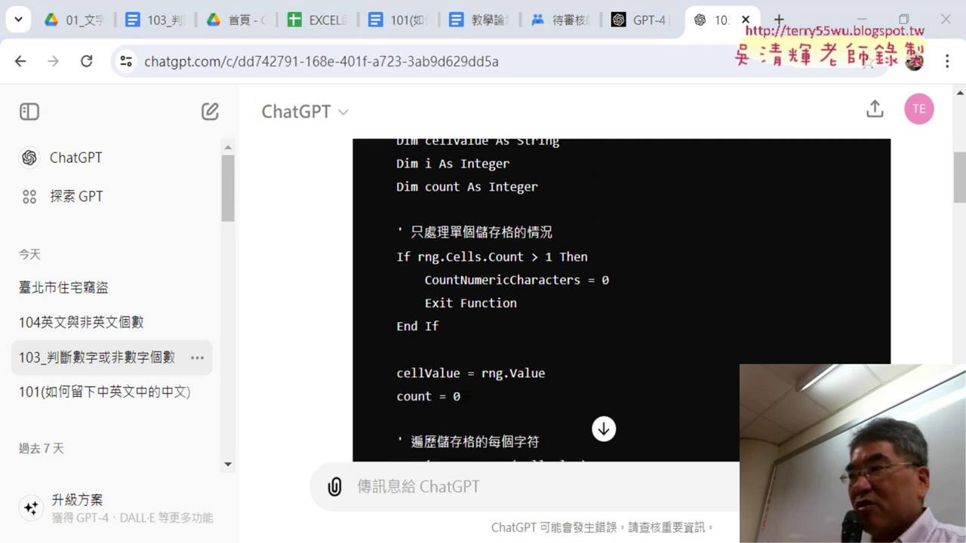
{"action": "key", "text": "alt+Tab"}
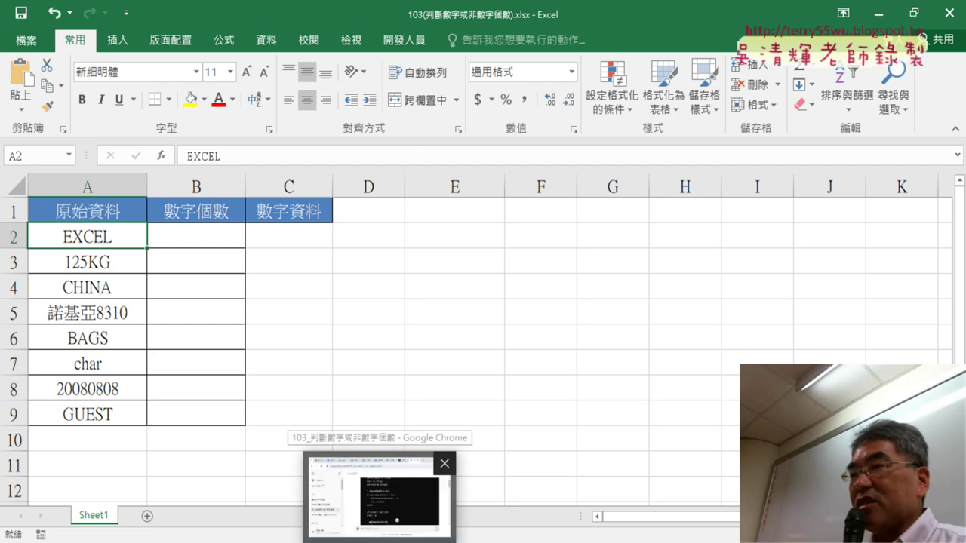
Step: Glance back at the ChatGPT answer before returning to the Excel workbook
{"action": "left_click", "coordinate": [385, 491]}
{"action": "scroll", "coordinate": [689, 265], "scroll_direction": "up", "scroll_amount": 2}
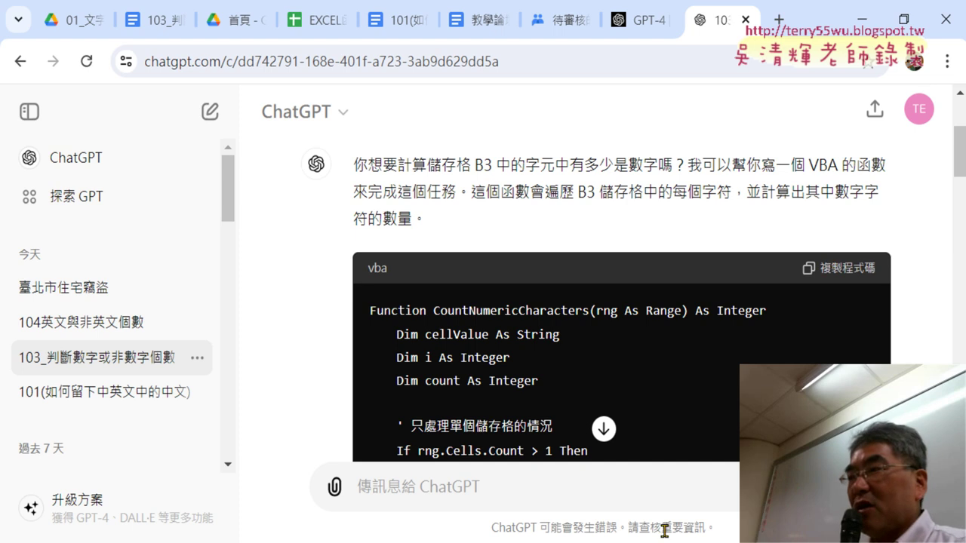
{"action": "key", "text": "alt+Tab"}
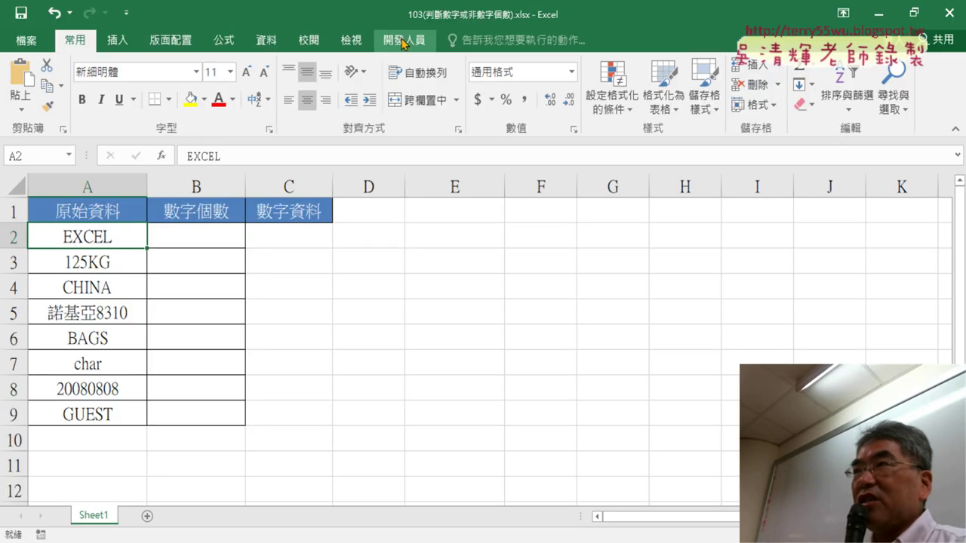
Step: Open the Visual Basic editor, insert a new module, and paste the CountNumericCharacters code
{"action": "left_click", "coordinate": [406, 47]}
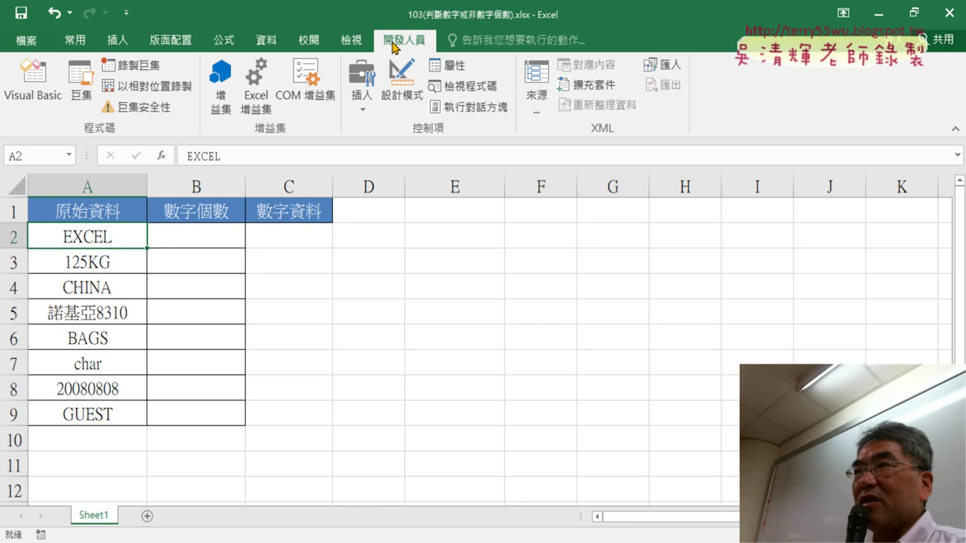
{"action": "left_click", "coordinate": [34, 92]}
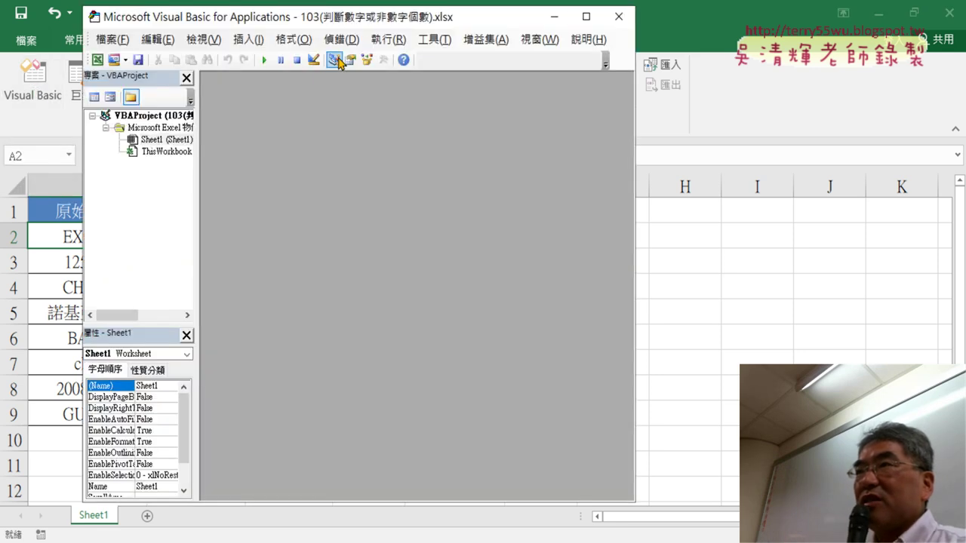
{"action": "left_click_drag", "start_coordinate": [360, 25], "coordinate": [581, 92]}
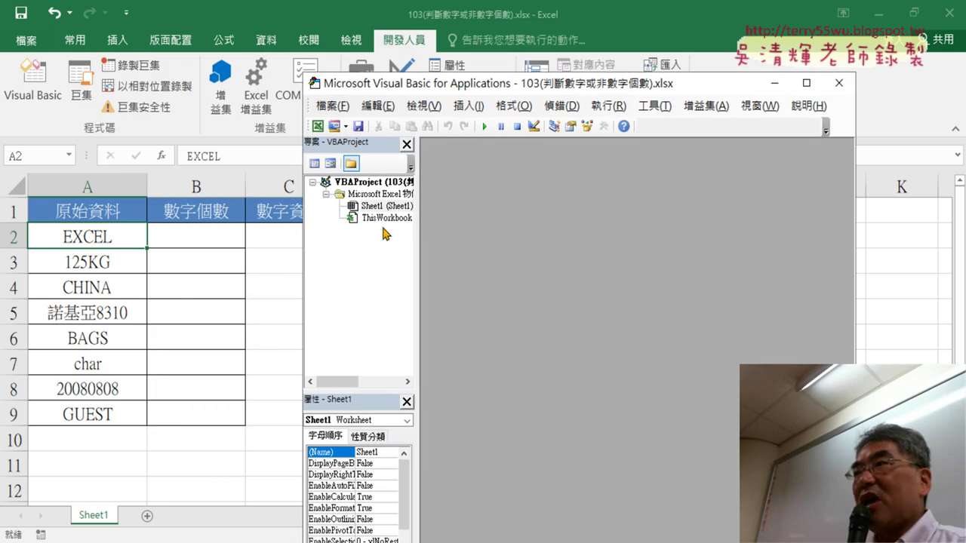
{"action": "right_click", "coordinate": [384, 218]}
{"action": "mouse_move", "coordinate": [463, 289]}
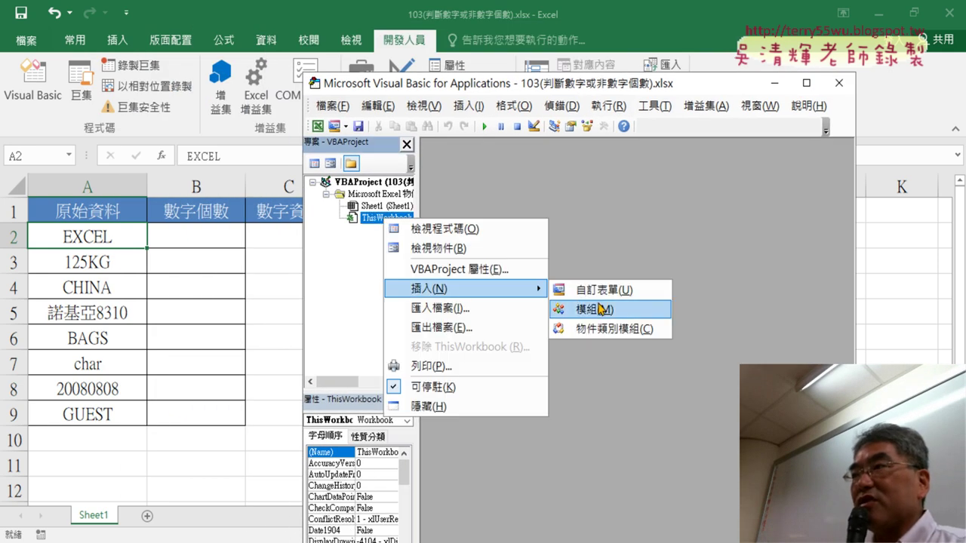
{"action": "left_click", "coordinate": [600, 309]}
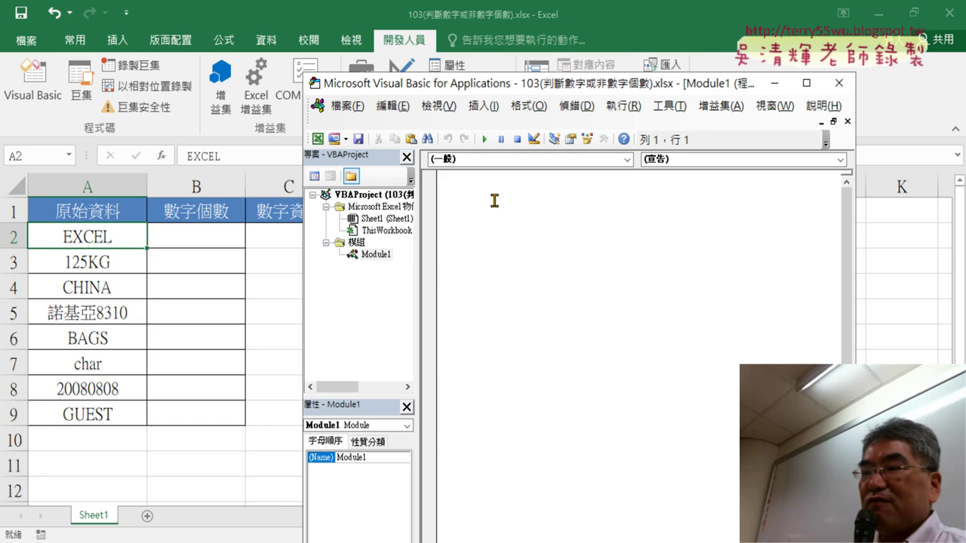
{"action": "type", "text": "Function CountNumericCharacters(rng As Range) As Integer     Dim cellValue As String     Dim i As Integer     Dim count As Integer      ' 只處理單個儲存格的情況     If rng.Cells.count > 1 Then         CountNumericCharacters = 0         Exit Function     End If      cellValue = rng.Value     count = 0      ' 遍歷儲存格的每個字符     For i = 1 To Len(cellValue)         If IsNumeric(Mid(cellValue, i, 1)) Then             count = count + 1         End If     Next i      CountNumericCharacters = count End Function"}
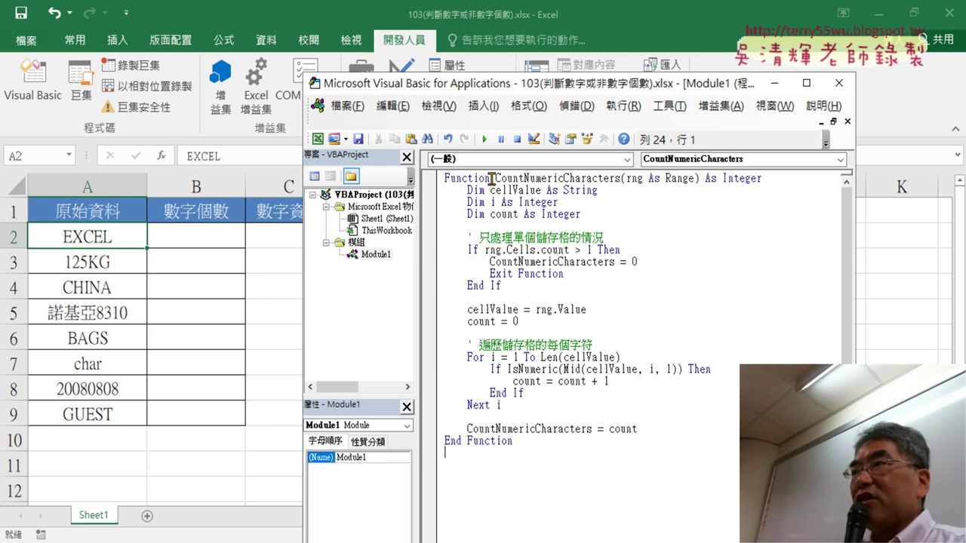
{"action": "left_click_drag", "start_coordinate": [496, 179], "coordinate": [618, 178]}
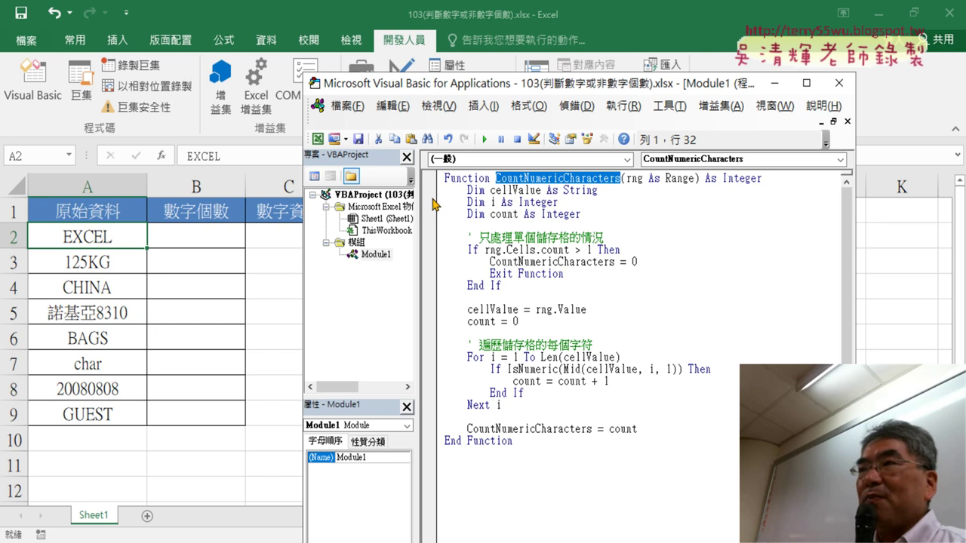
{"action": "left_click", "coordinate": [200, 238]}
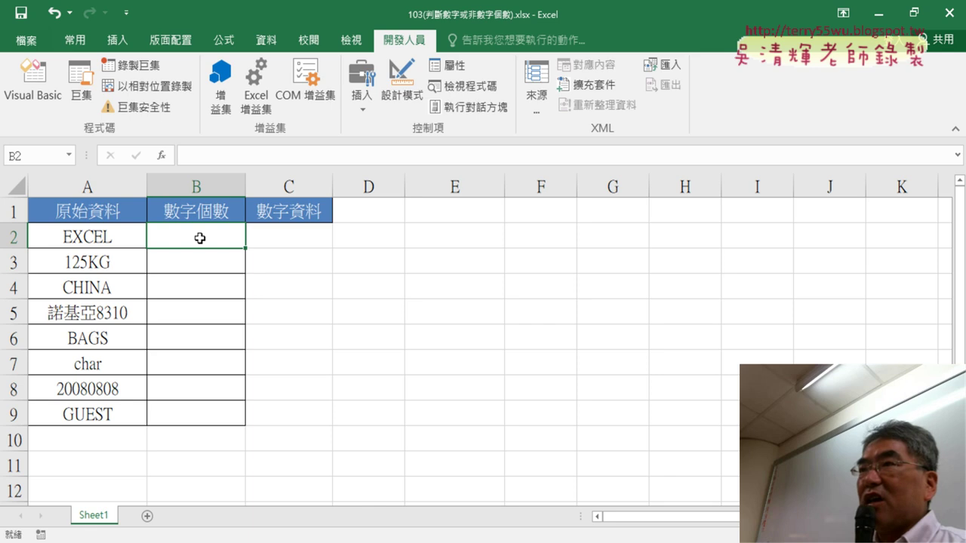
Step: Enter =CountNumericCharacters(A2) in B2 from the 使用者定義 category and fill it down to B9
{"action": "left_click", "coordinate": [163, 157]}
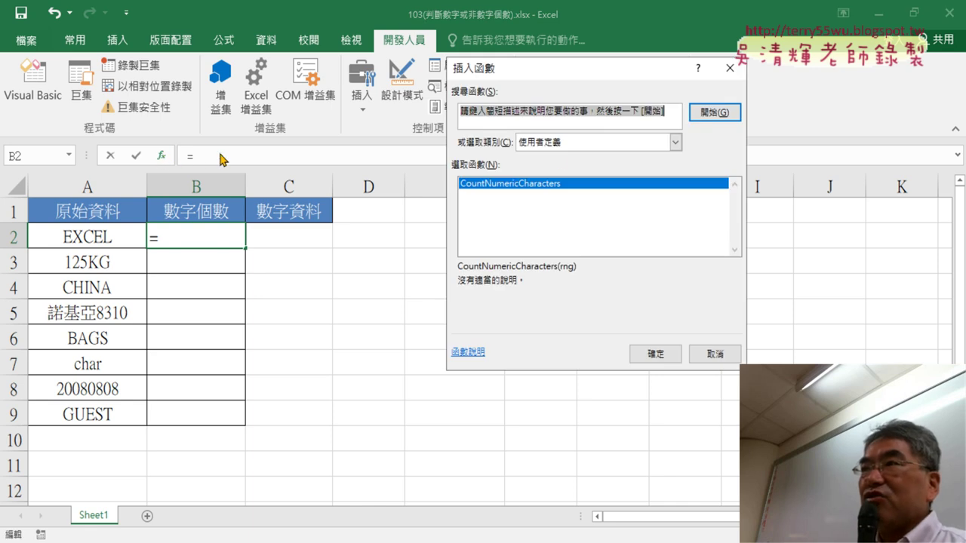
{"action": "left_click", "coordinate": [579, 146]}
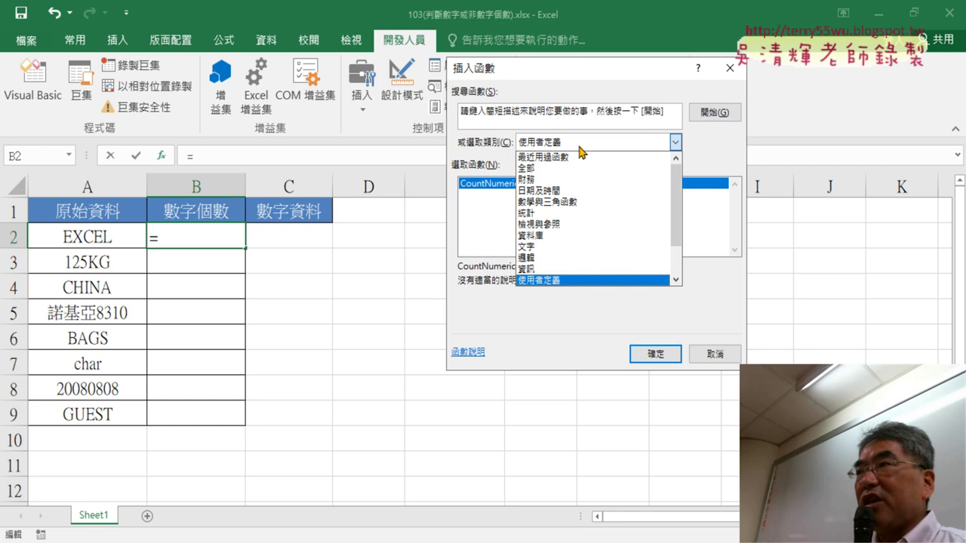
{"action": "left_click", "coordinate": [567, 285]}
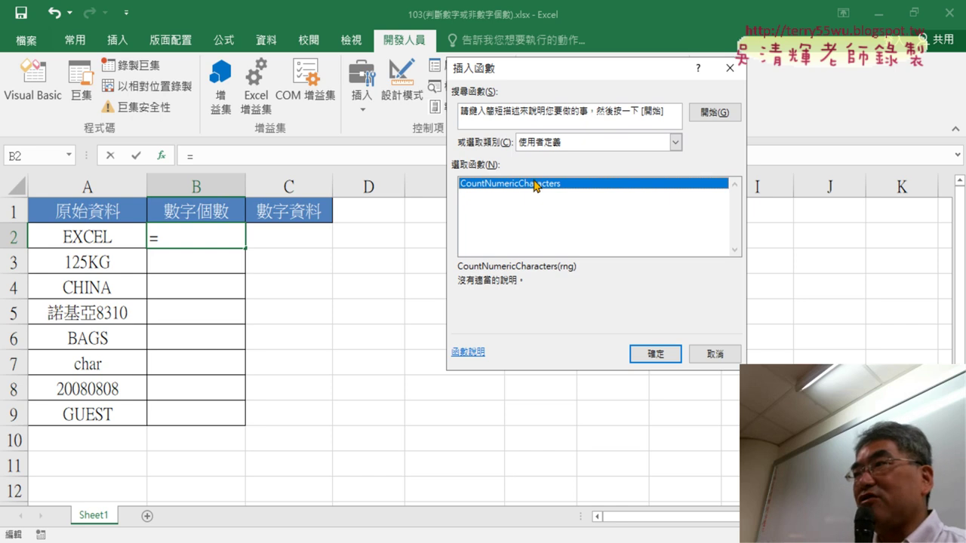
{"action": "left_click", "coordinate": [668, 353]}
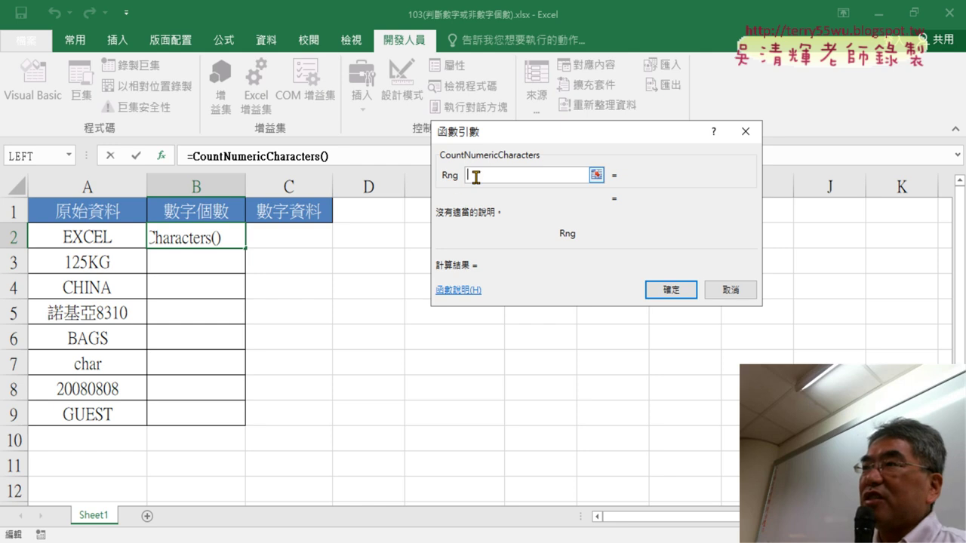
{"action": "left_click", "coordinate": [110, 235]}
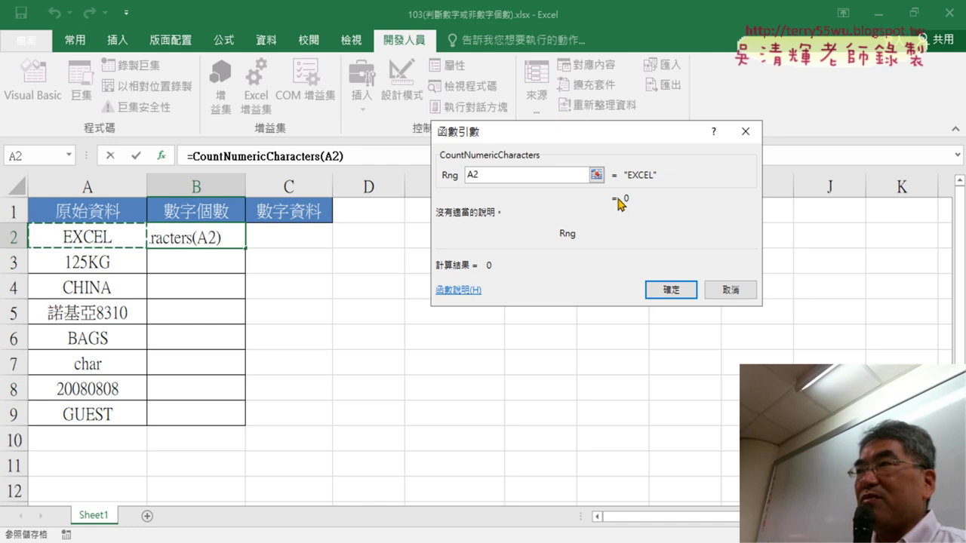
{"action": "left_click", "coordinate": [671, 291]}
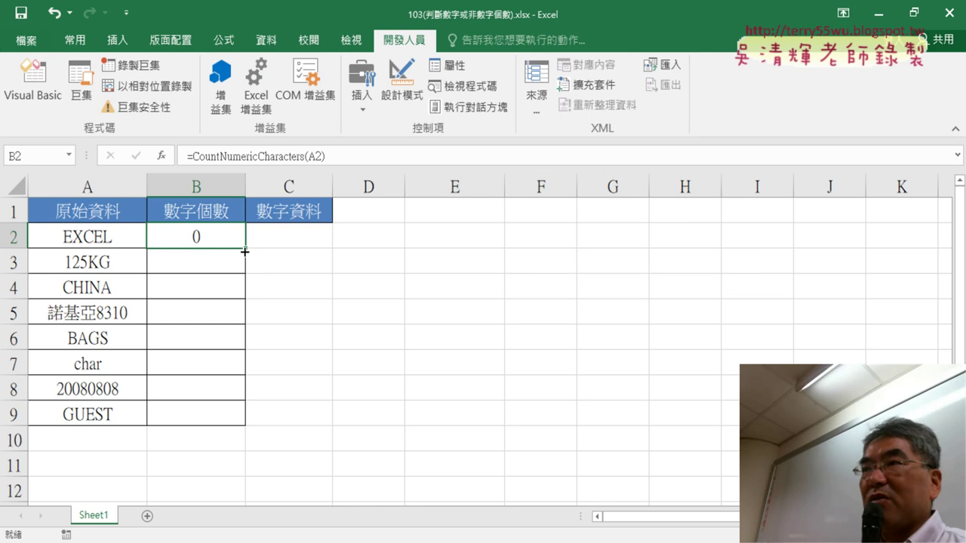
{"action": "left_click_drag", "start_coordinate": [245, 251], "coordinate": [239, 424]}
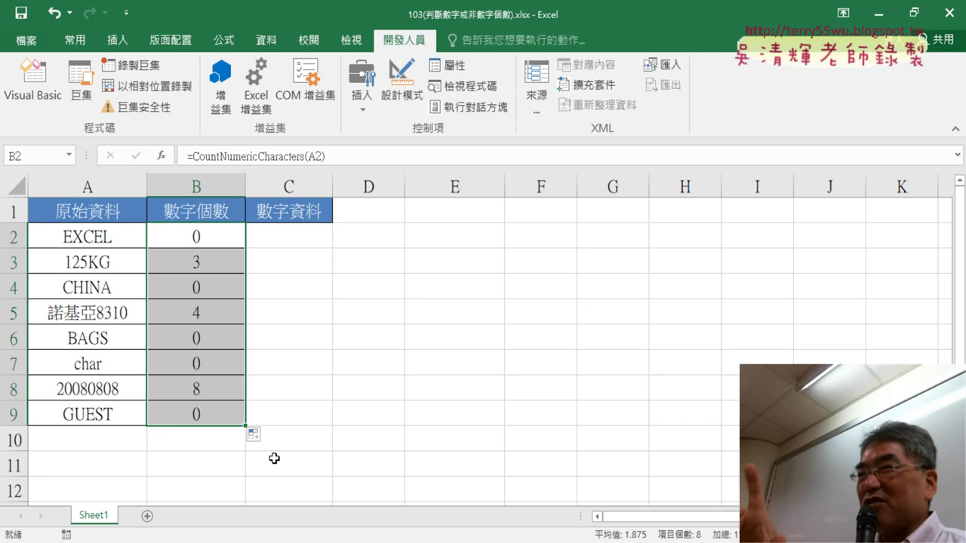
Step: Review the prompt's VBA的Function程式 request and the generated code, then minimize Chrome
{"action": "key", "text": "alt+Tab"}
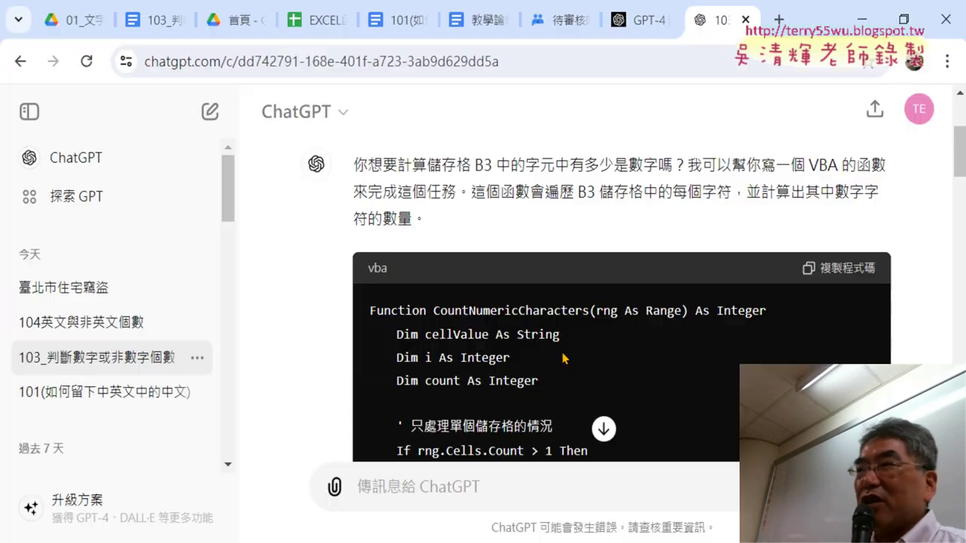
{"action": "scroll", "coordinate": [635, 219], "scroll_direction": "up", "scroll_amount": 3}
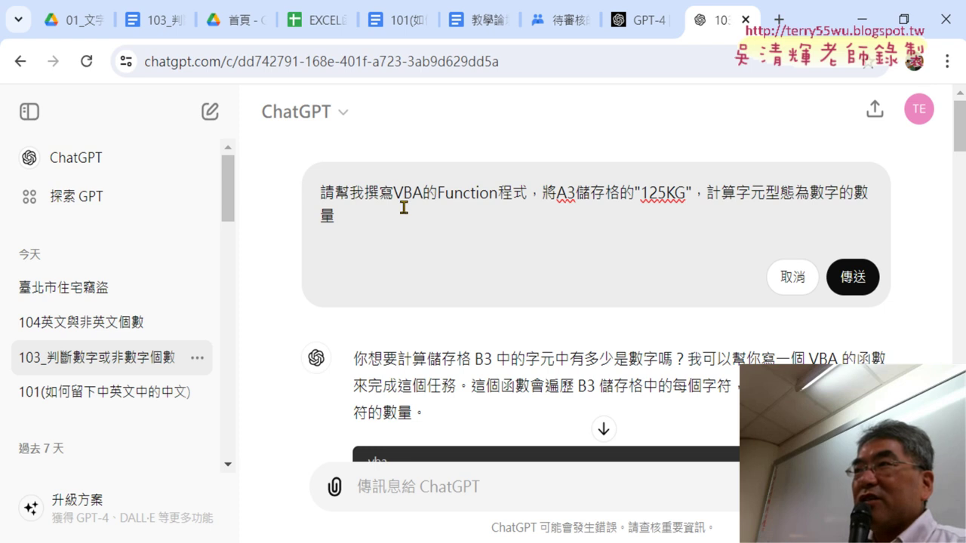
{"action": "left_click_drag", "start_coordinate": [394, 193], "coordinate": [526, 194]}
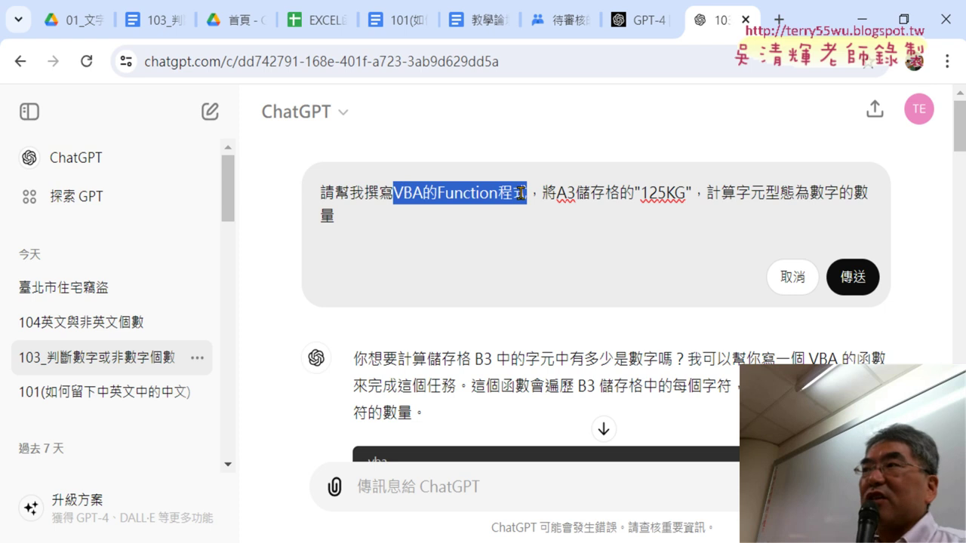
{"action": "scroll", "coordinate": [521, 193], "scroll_direction": "down", "scroll_amount": 3}
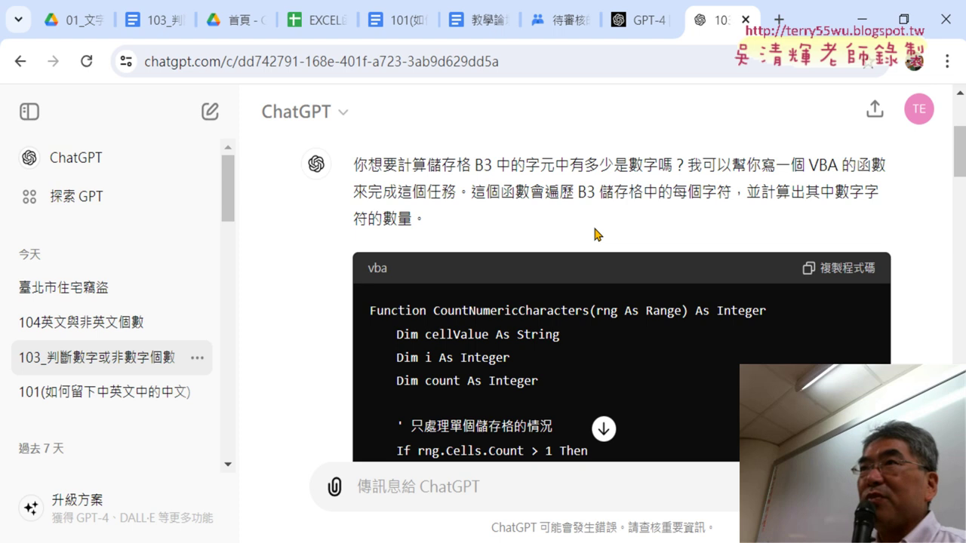
{"action": "scroll", "coordinate": [594, 234], "scroll_direction": "down", "scroll_amount": 1}
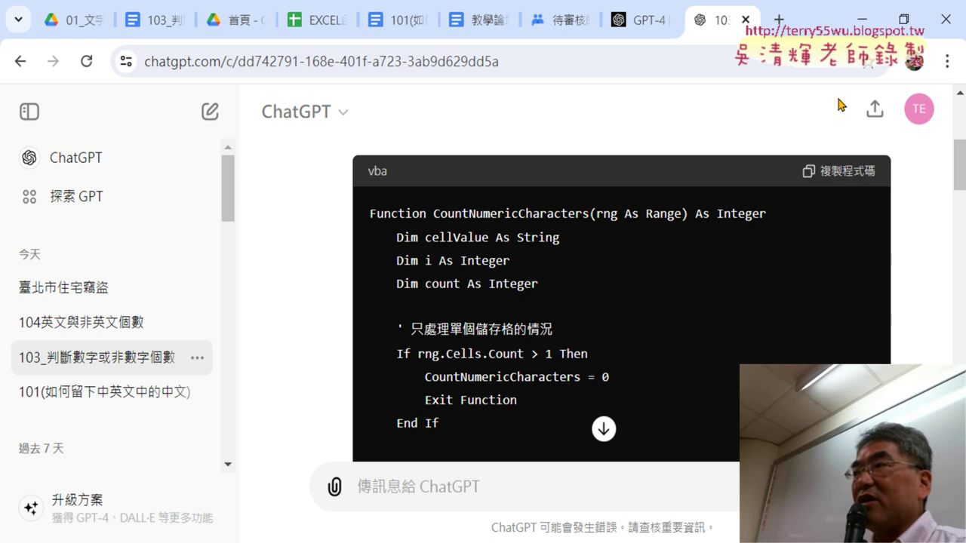
{"action": "left_click", "coordinate": [861, 19]}
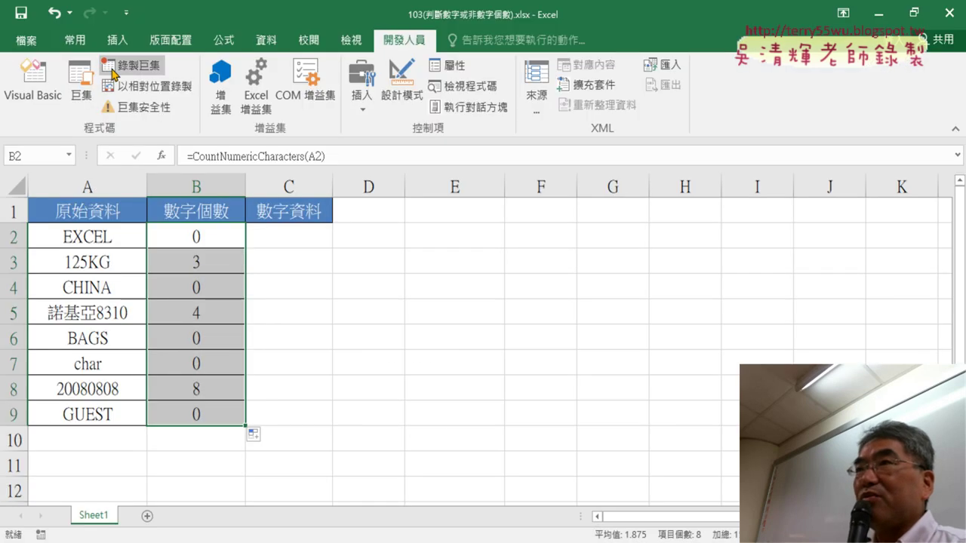
Step: Open the Visual Basic editor from the 開發人員 tab to show Module1's function code
{"action": "left_click", "coordinate": [33, 84]}
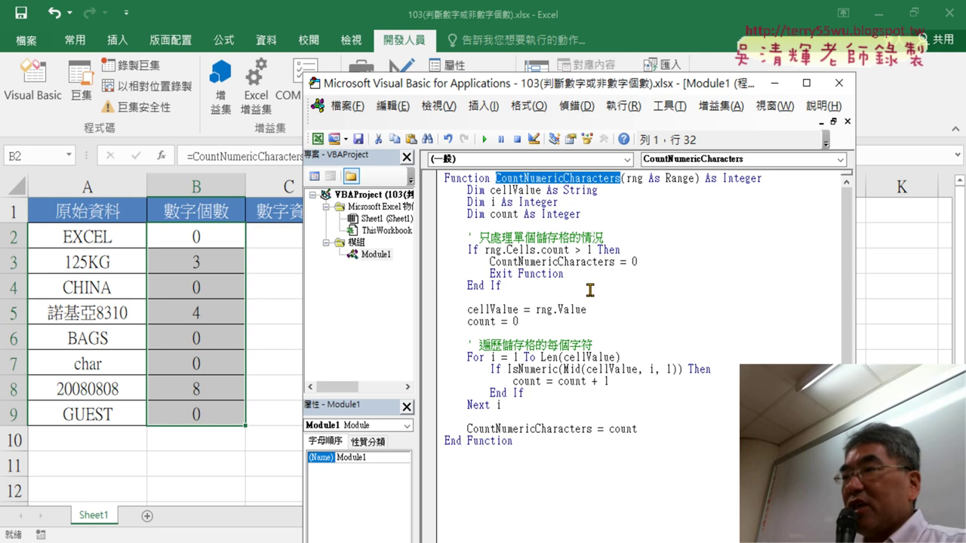
{"action": "left_click", "coordinate": [489, 182]}
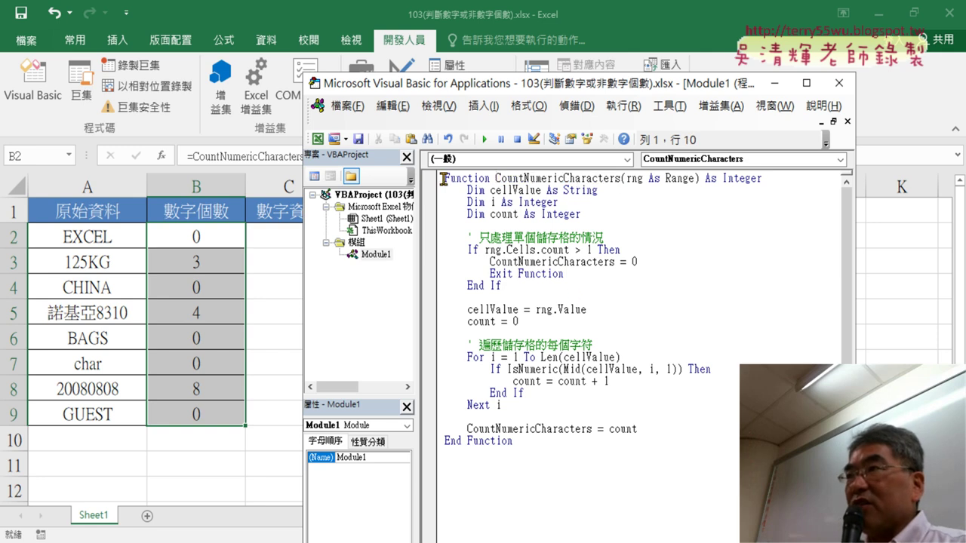
{"action": "left_click_drag", "start_coordinate": [497, 178], "coordinate": [620, 179]}
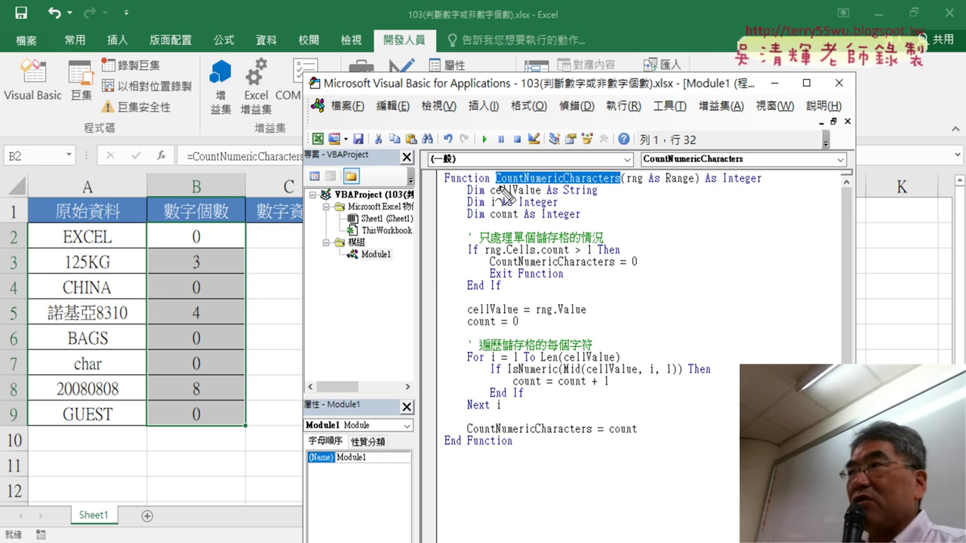
{"action": "left_click_drag", "start_coordinate": [497, 182], "coordinate": [621, 182]}
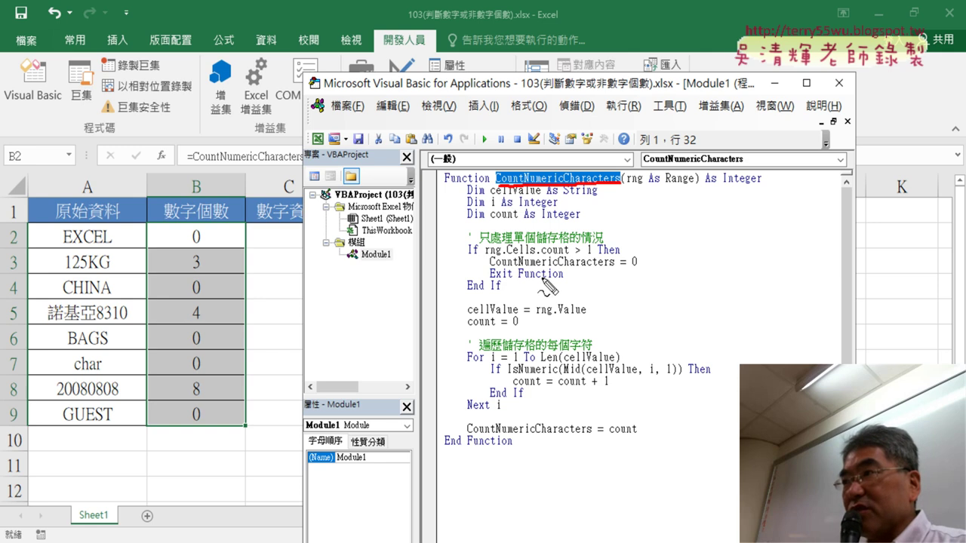
{"action": "left_click_drag", "start_coordinate": [498, 267], "coordinate": [608, 269]}
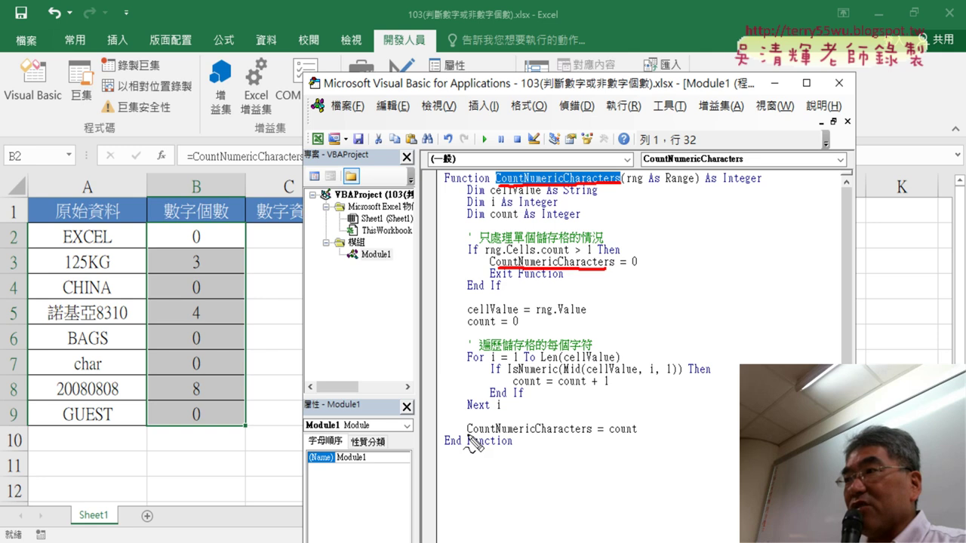
{"action": "left_click_drag", "start_coordinate": [466, 436], "coordinate": [595, 436]}
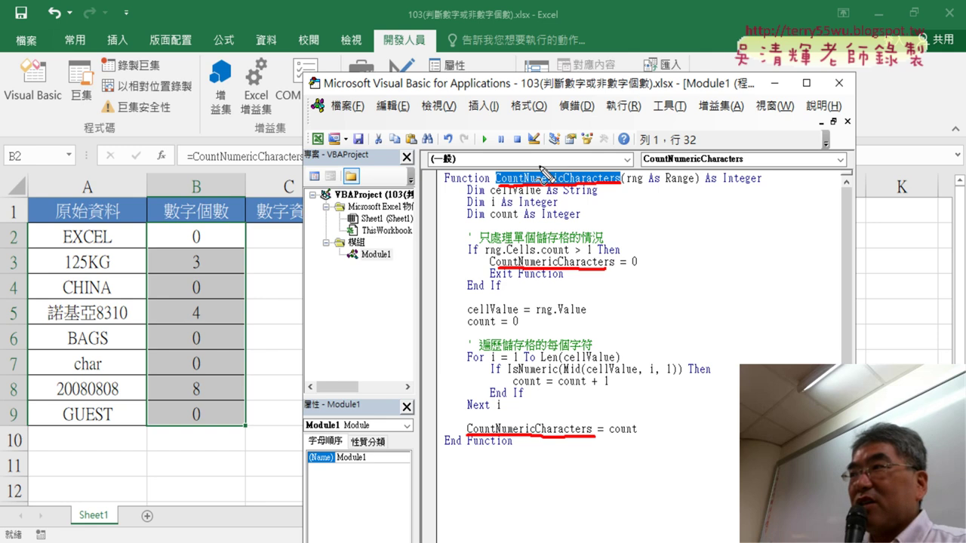
{"action": "key", "text": "Escape"}
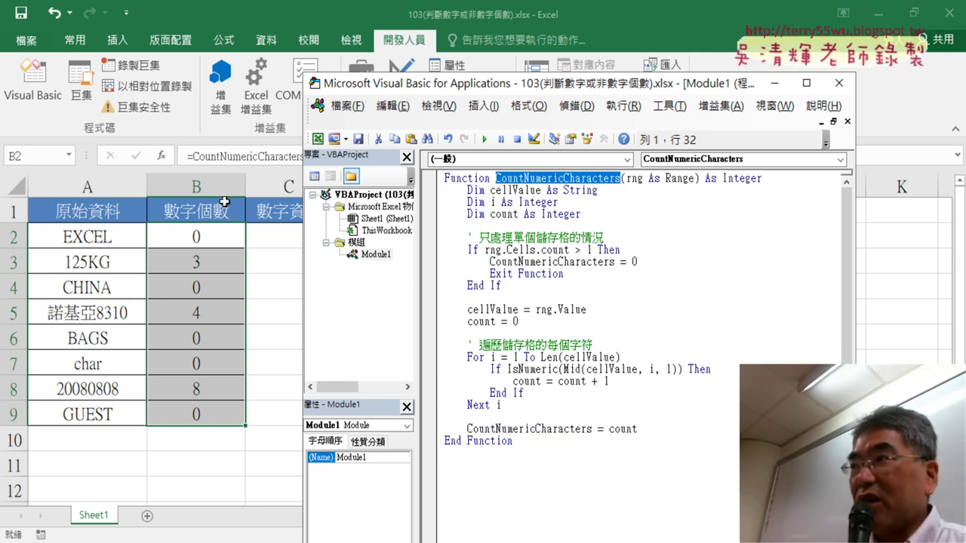
{"action": "left_click", "coordinate": [219, 207]}
{"action": "left_click_drag", "start_coordinate": [259, 156], "coordinate": [168, 154]}
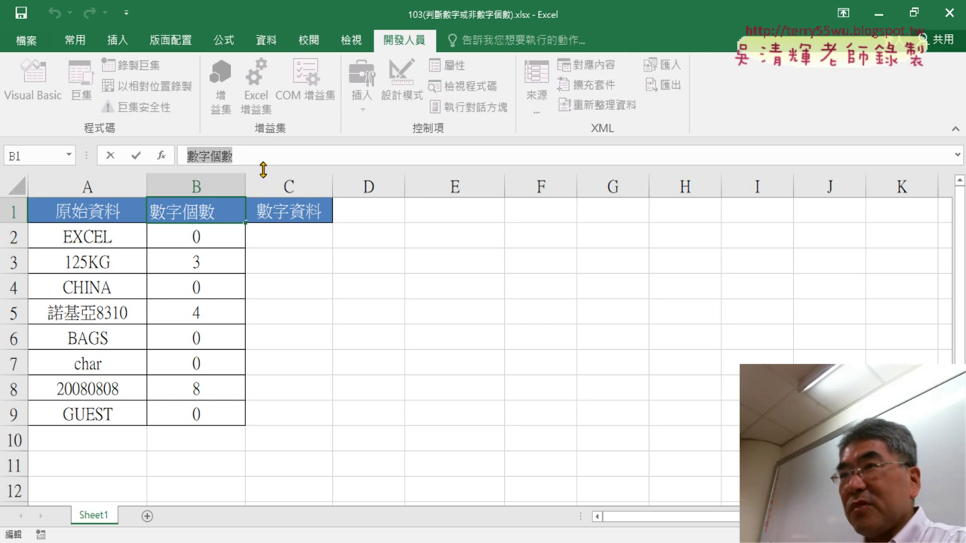
{"action": "left_click", "coordinate": [136, 156]}
{"action": "left_click", "coordinate": [34, 83]}
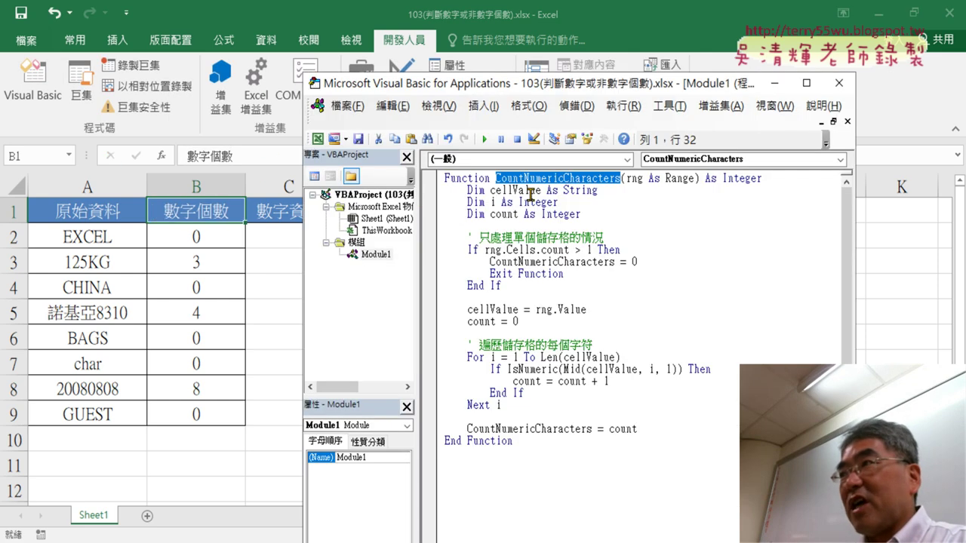
Step: Rename the function declaration to 數字個數函數 and copy the new name
{"action": "key", "text": "ctrl+v"}
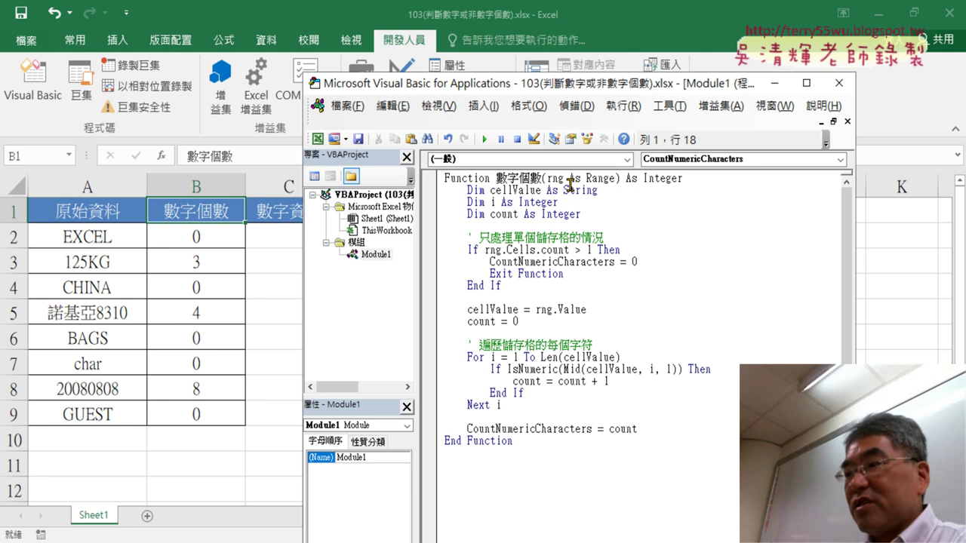
{"action": "type", "text": "函數"}
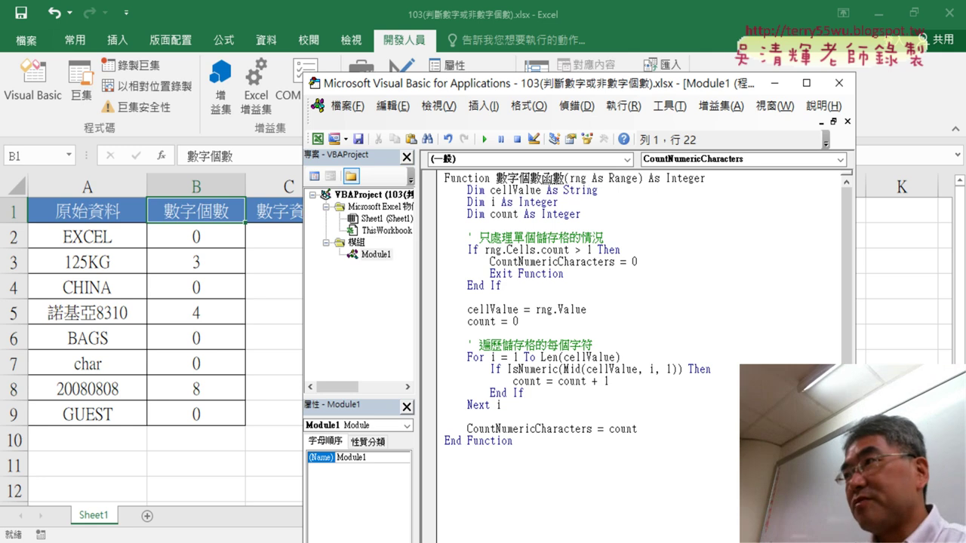
{"action": "mouse_move", "coordinate": [565, 181]}
{"action": "left_mouse_down"}
{"action": "mouse_move", "coordinate": [501, 180]}
{"action": "mouse_move", "coordinate": [566, 184]}
{"action": "left_mouse_up"}
{"action": "key", "text": "ctrl+c"}
{"action": "left_click", "coordinate": [500, 178]}
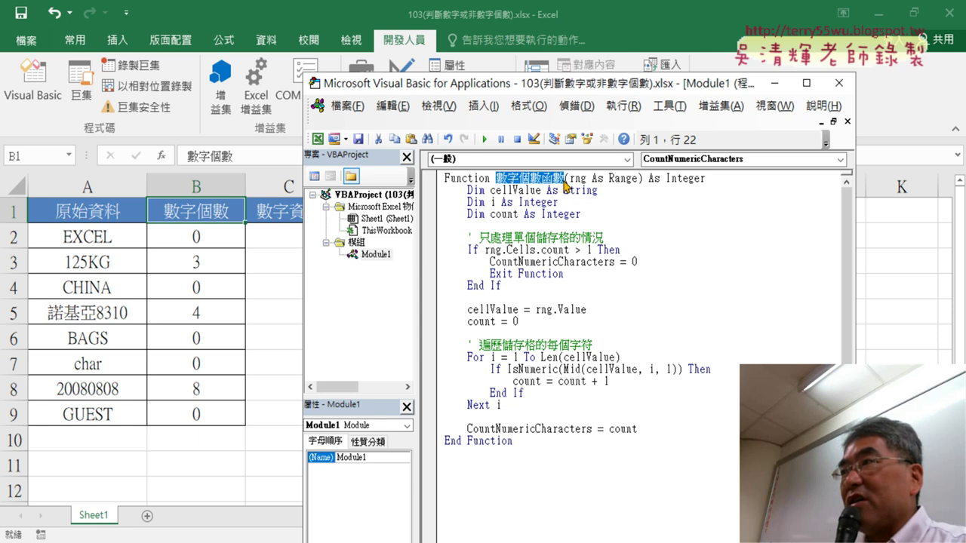
{"action": "right_click", "coordinate": [540, 183]}
{"action": "left_click", "coordinate": [537, 216]}
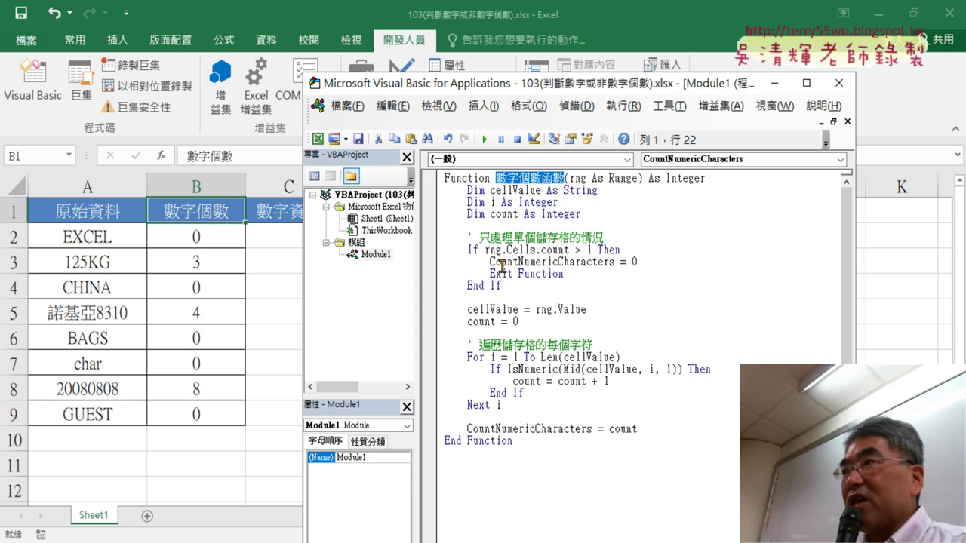
Step: Replace the old name in the If block and final assignment with 數字個數函數
{"action": "left_click_drag", "start_coordinate": [490, 262], "coordinate": [615, 262]}
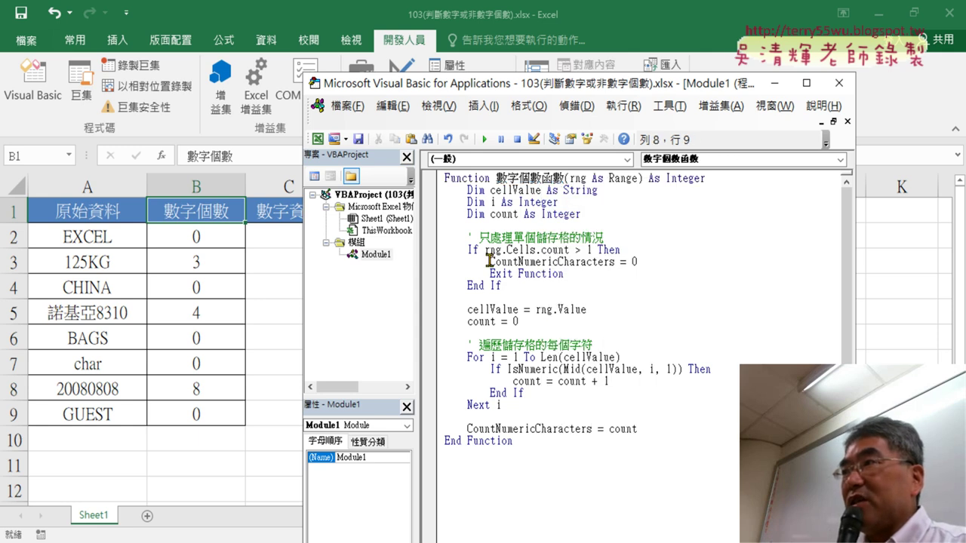
{"action": "right_click", "coordinate": [584, 268]}
{"action": "left_click", "coordinate": [613, 311]}
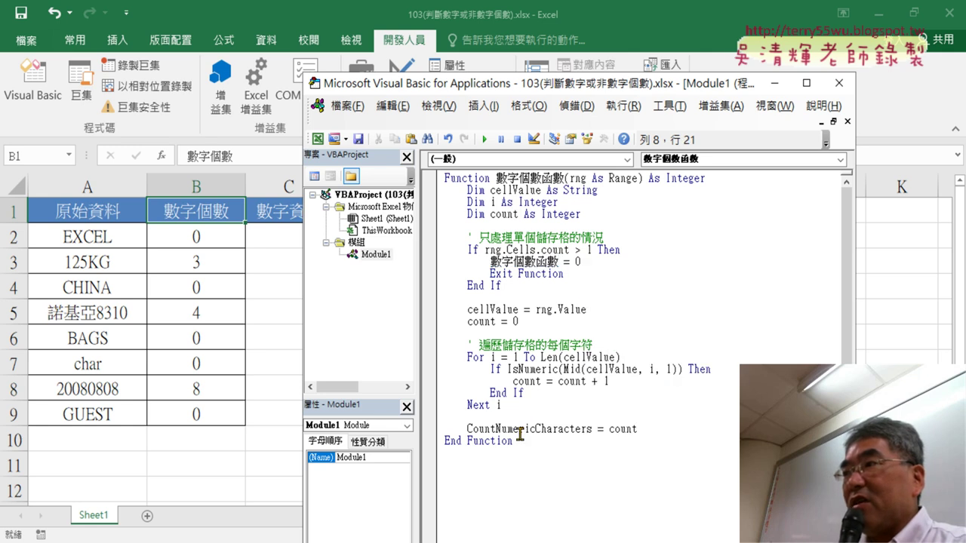
{"action": "mouse_move", "coordinate": [473, 429]}
{"action": "left_mouse_down"}
{"action": "mouse_move", "coordinate": [576, 428]}
{"action": "mouse_move", "coordinate": [467, 425]}
{"action": "left_mouse_up"}
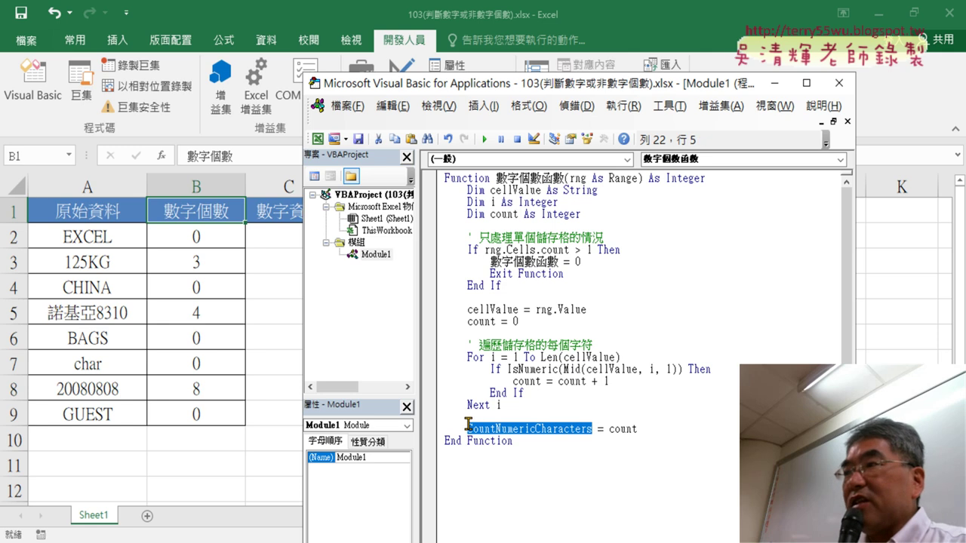
{"action": "key", "text": "ctrl+v"}
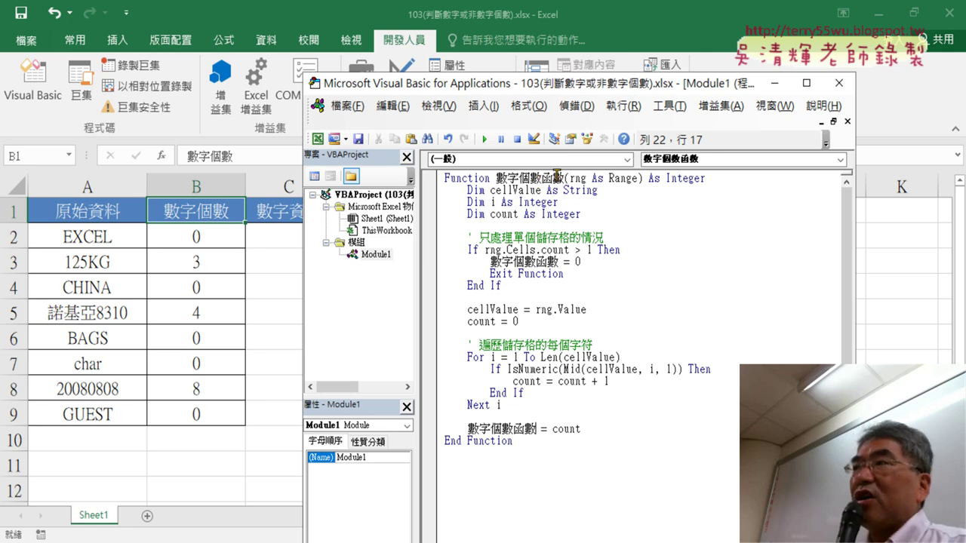
{"action": "left_click", "coordinate": [226, 232]}
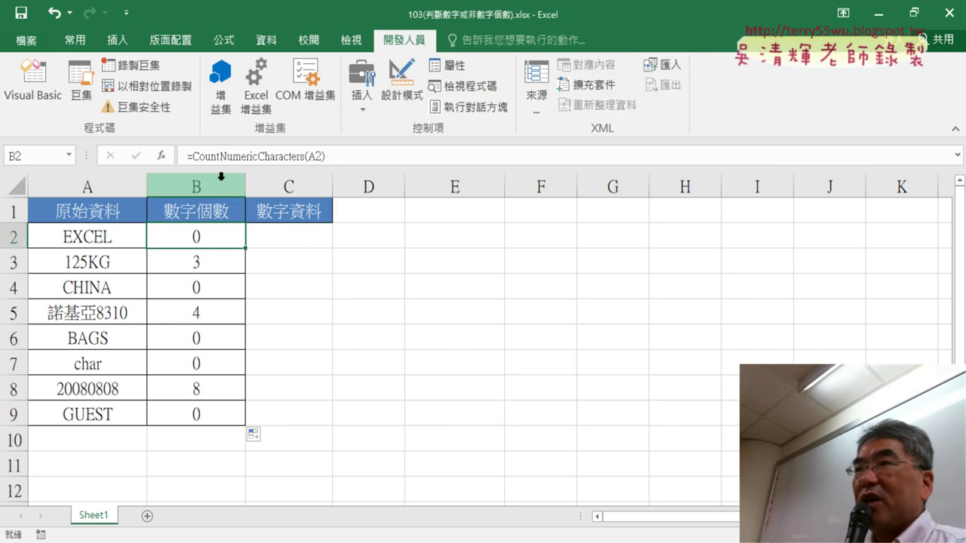
Step: Erase the old CountNumericCharacters formula from cell B2
{"action": "left_click", "coordinate": [438, 157]}
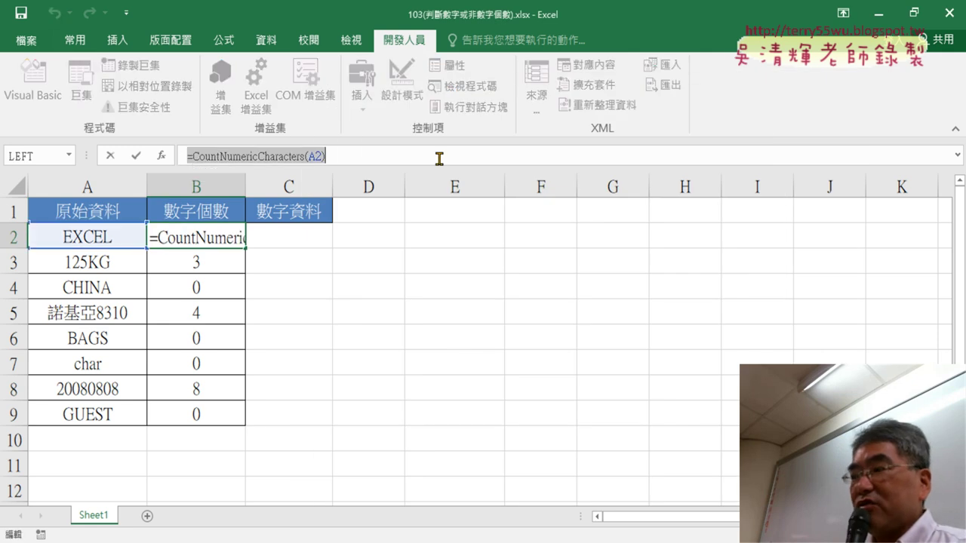
{"action": "key", "text": "ctrl+a"}
{"action": "key", "text": "BackSpace"}
Step: Insert the user-defined 數字個數函數 with A2 in B2, then fill it down to B9
{"action": "left_click", "coordinate": [160, 156]}
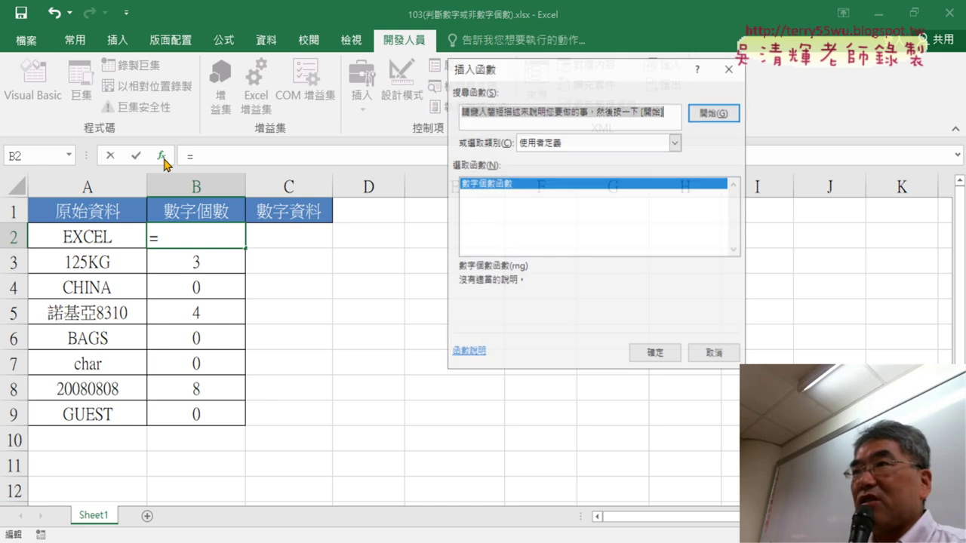
{"action": "left_click", "coordinate": [572, 145]}
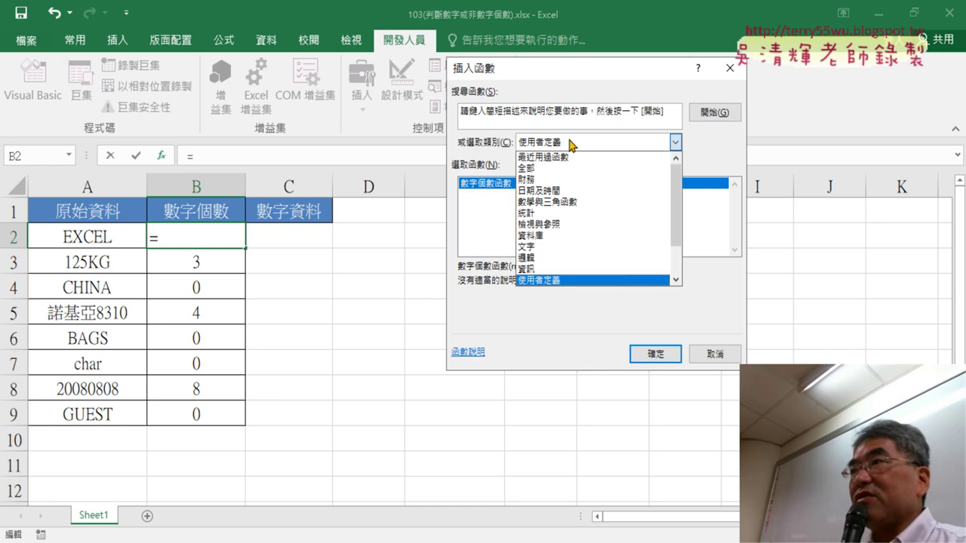
{"action": "left_click", "coordinate": [571, 145]}
{"action": "double_click", "coordinate": [497, 184]}
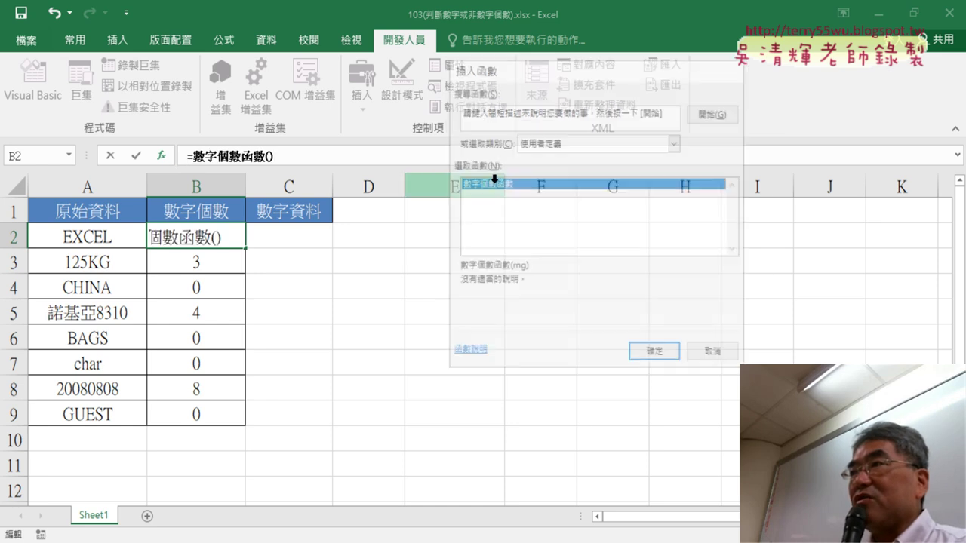
{"action": "left_click", "coordinate": [85, 238]}
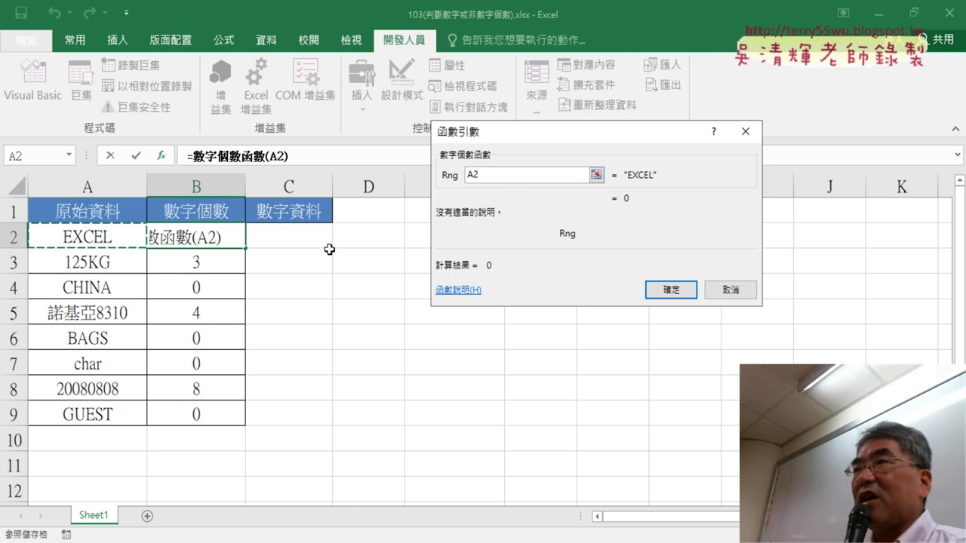
{"action": "left_click", "coordinate": [671, 290]}
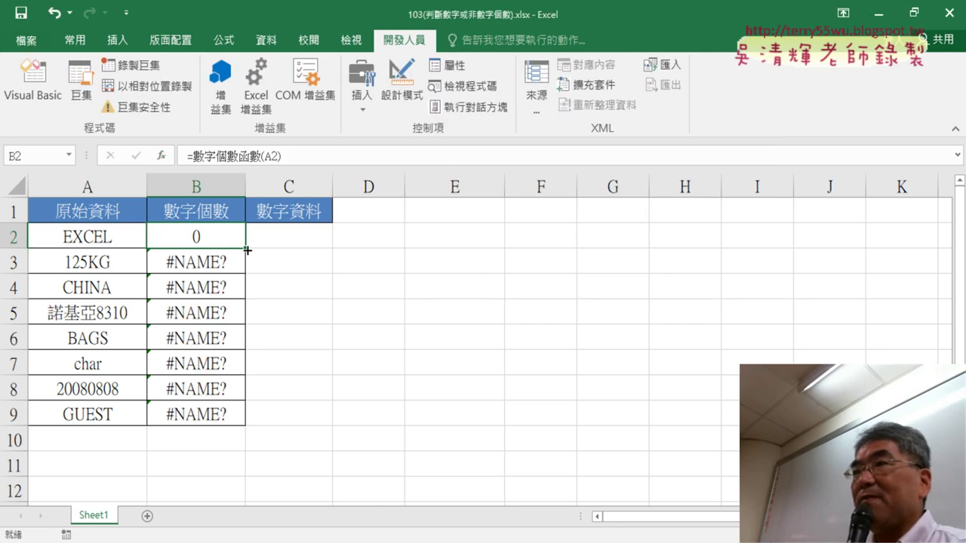
{"action": "left_click_drag", "start_coordinate": [248, 250], "coordinate": [241, 436]}
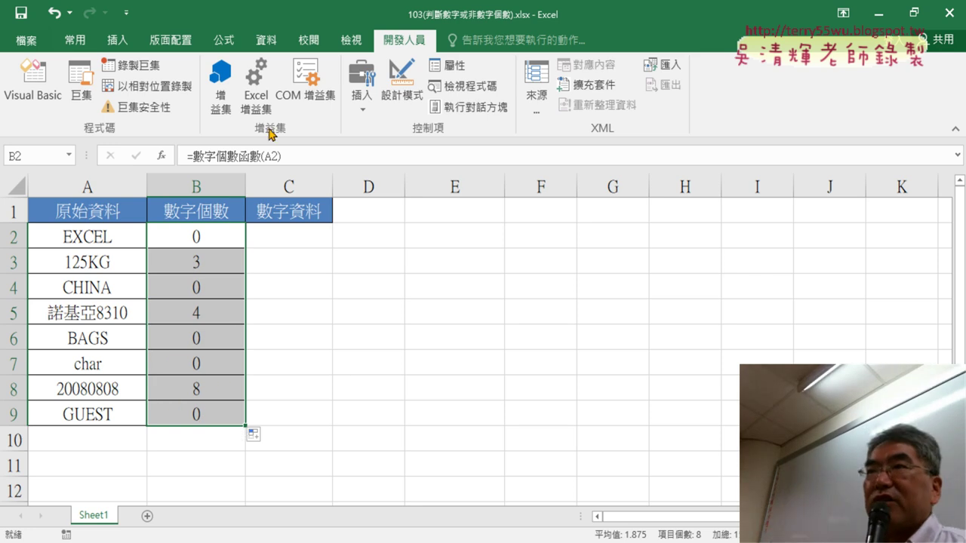
Step: Show Module1's 數字個數函數 code in the VBA editor, shift the window right, and place the cursor on the IsNumeric line
{"action": "left_click", "coordinate": [47, 88]}
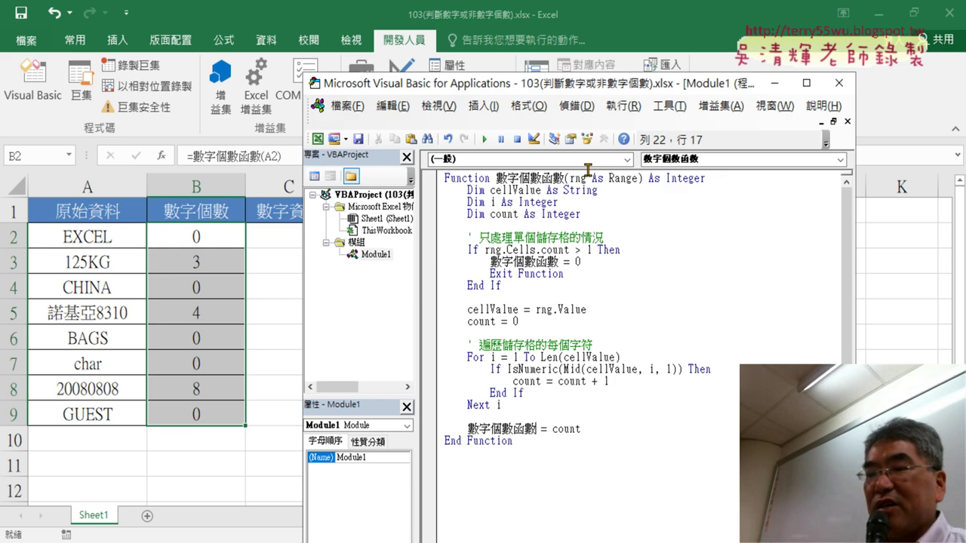
{"action": "left_click_drag", "start_coordinate": [562, 172], "coordinate": [533, 198]}
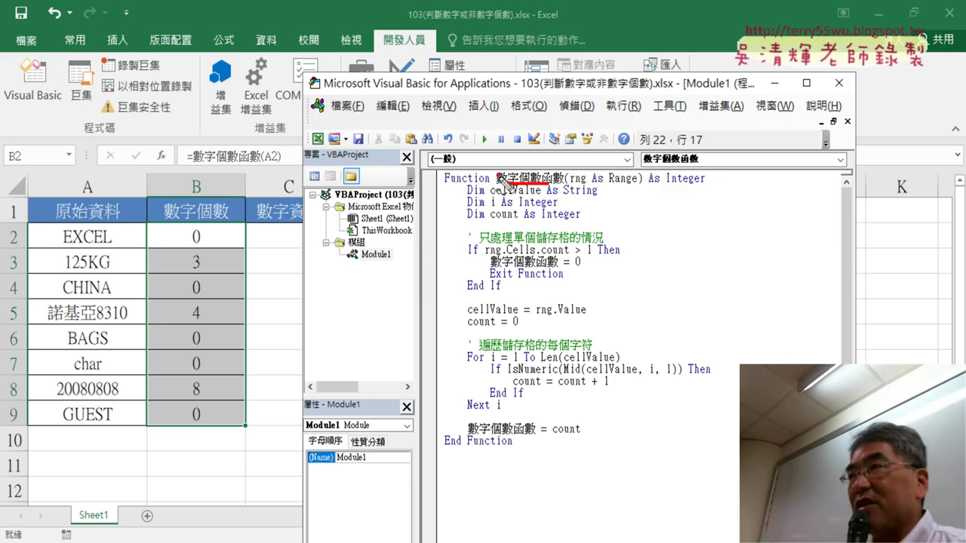
{"action": "mouse_move", "coordinate": [545, 273]}
{"action": "left_mouse_down"}
{"action": "mouse_move", "coordinate": [483, 260]}
{"action": "mouse_move", "coordinate": [562, 260]}
{"action": "left_mouse_up"}
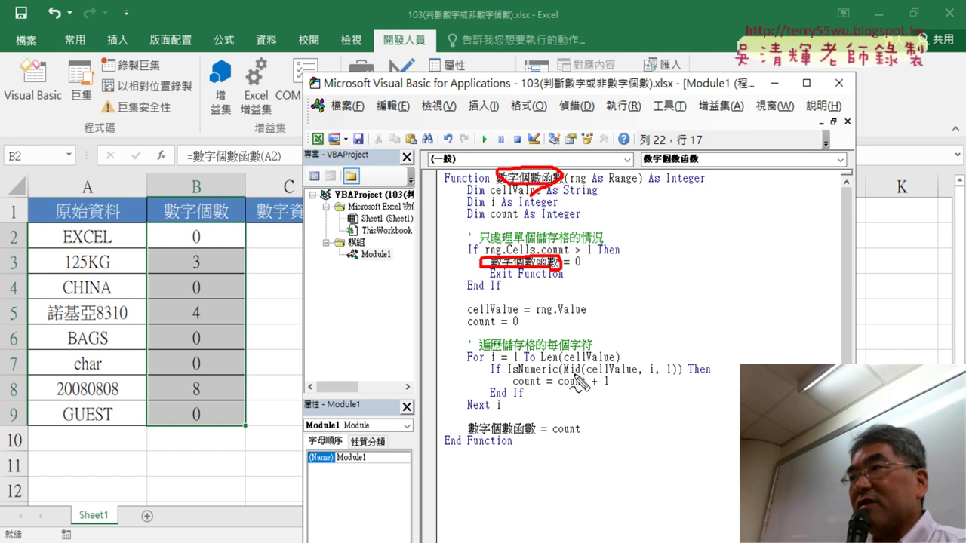
{"action": "mouse_move", "coordinate": [524, 433]}
{"action": "left_mouse_down"}
{"action": "mouse_move", "coordinate": [512, 448]}
{"action": "mouse_move", "coordinate": [550, 427]}
{"action": "mouse_move", "coordinate": [521, 441]}
{"action": "left_mouse_up"}
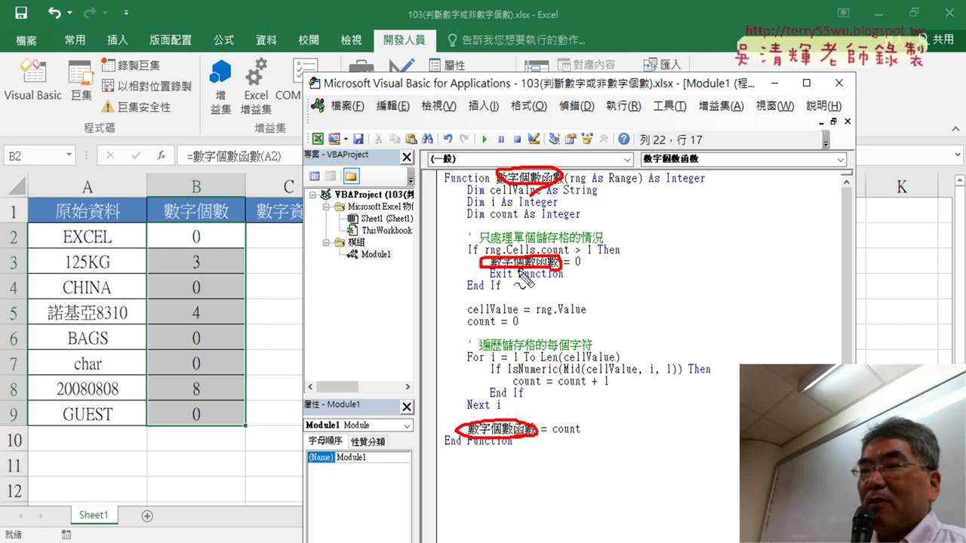
{"action": "key", "text": "Escape"}
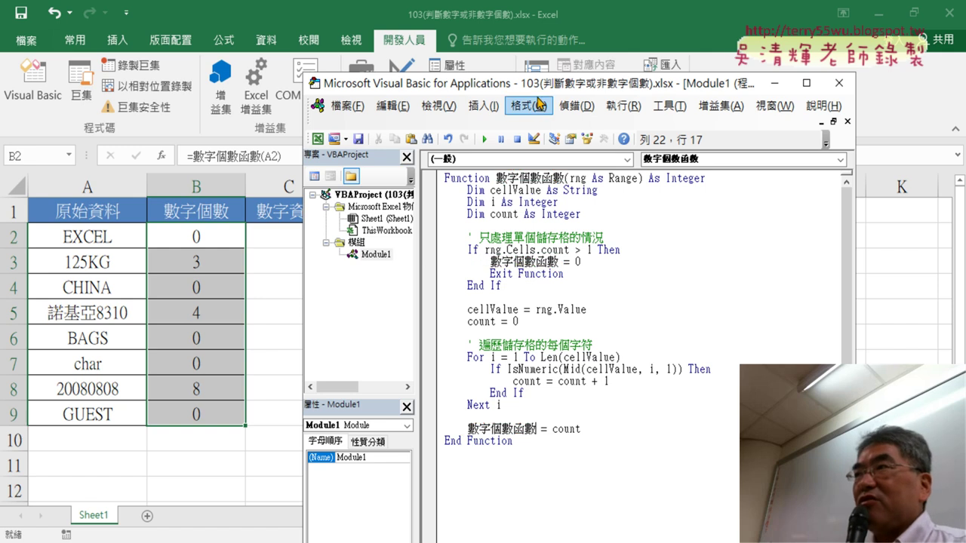
{"action": "left_click_drag", "start_coordinate": [544, 89], "coordinate": [626, 85]}
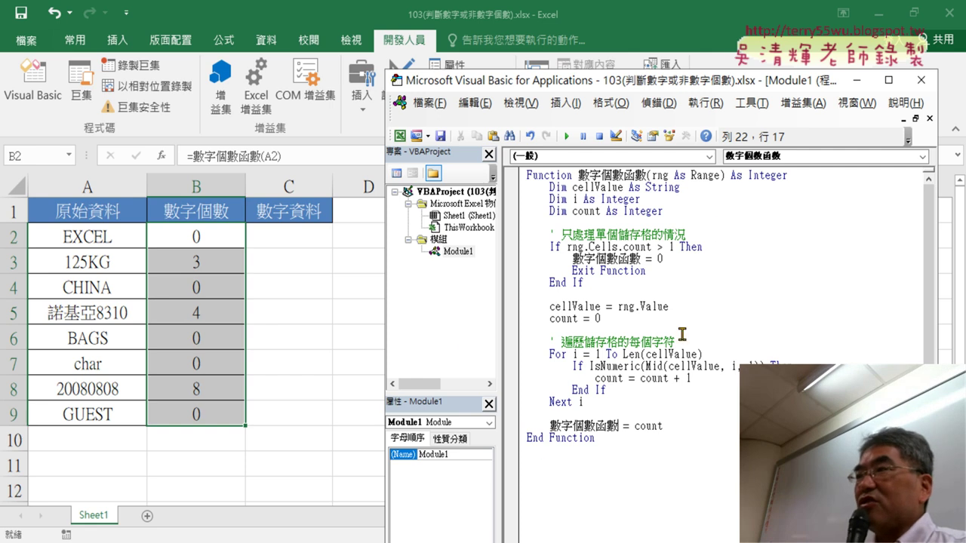
{"action": "left_click", "coordinate": [748, 363]}
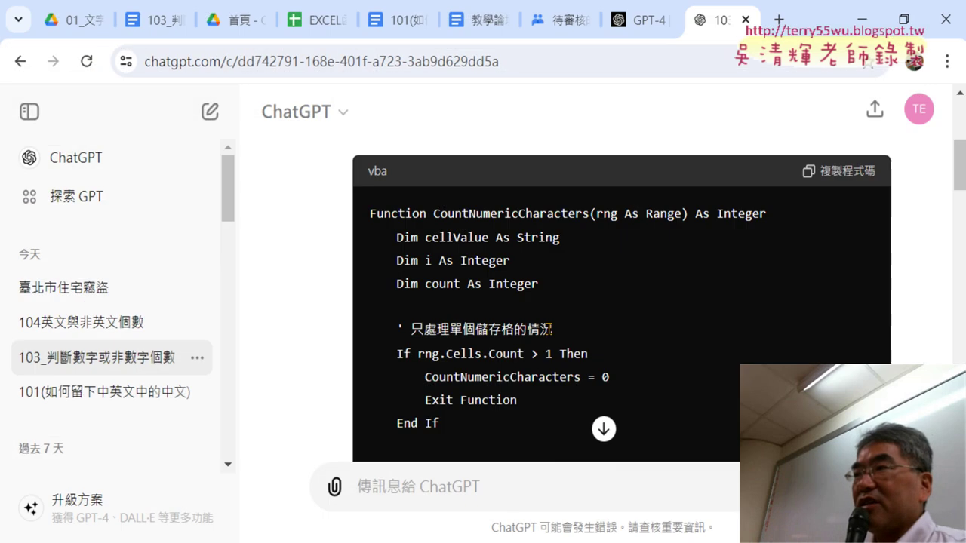
{"action": "scroll", "coordinate": [504, 284], "scroll_direction": "down", "scroll_amount": 3}
{"action": "scroll", "coordinate": [679, 302], "scroll_direction": "down", "scroll_amount": 3}
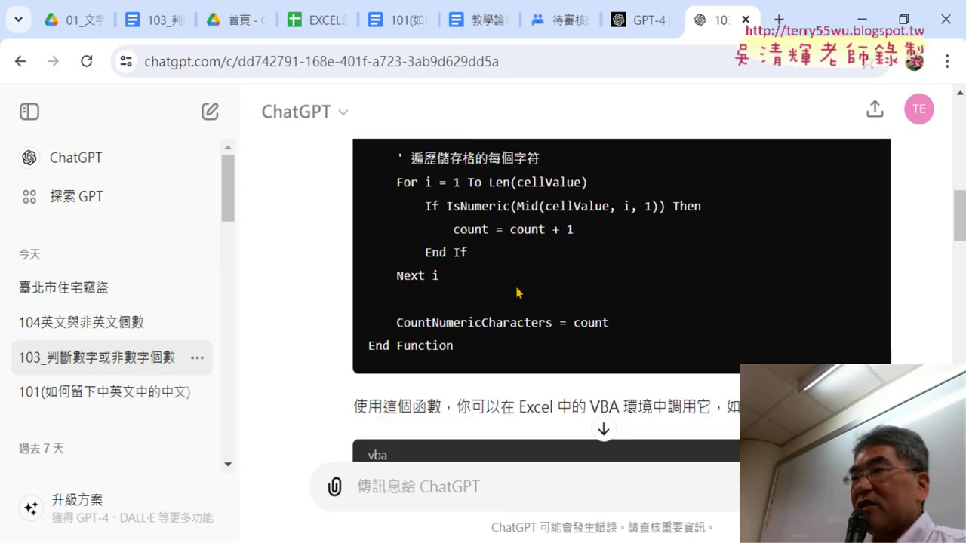
{"action": "scroll", "coordinate": [877, 319], "scroll_direction": "down", "scroll_amount": 1}
{"action": "scroll", "coordinate": [893, 314], "scroll_direction": "down", "scroll_amount": 3}
{"action": "scroll", "coordinate": [887, 315], "scroll_direction": "down", "scroll_amount": 1}
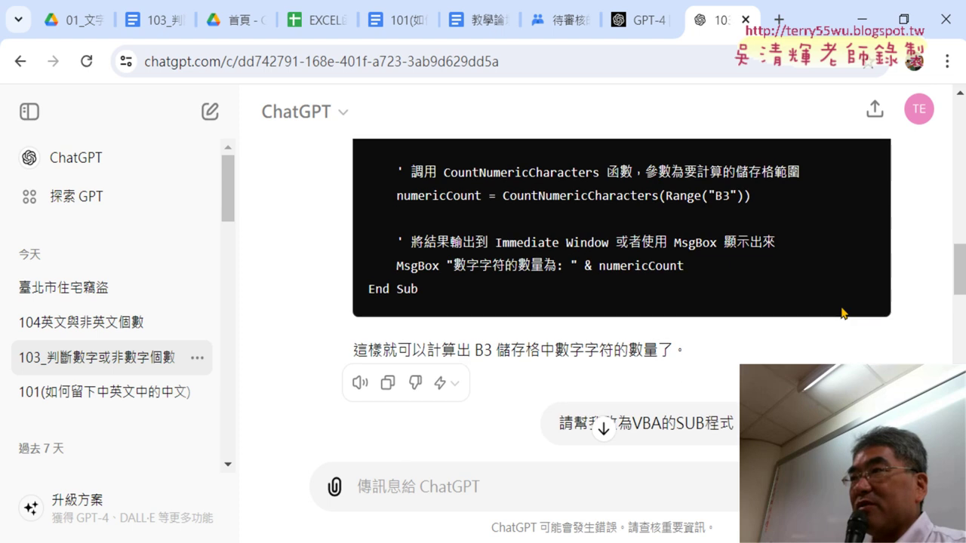
{"action": "scroll", "coordinate": [884, 317], "scroll_direction": "down", "scroll_amount": 1}
{"action": "scroll", "coordinate": [792, 309], "scroll_direction": "down", "scroll_amount": 1}
{"action": "mouse_move", "coordinate": [715, 229]}
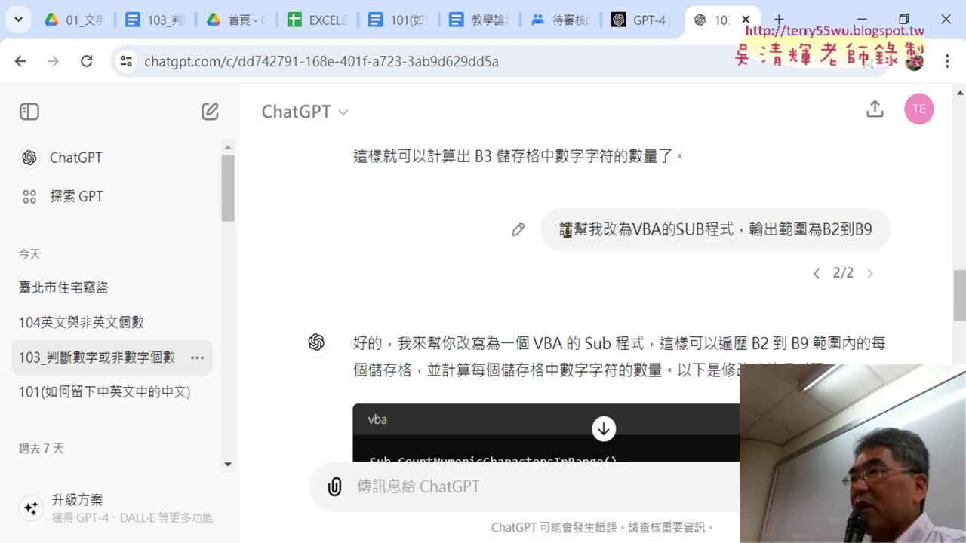
{"action": "left_click_drag", "start_coordinate": [560, 229], "coordinate": [878, 236]}
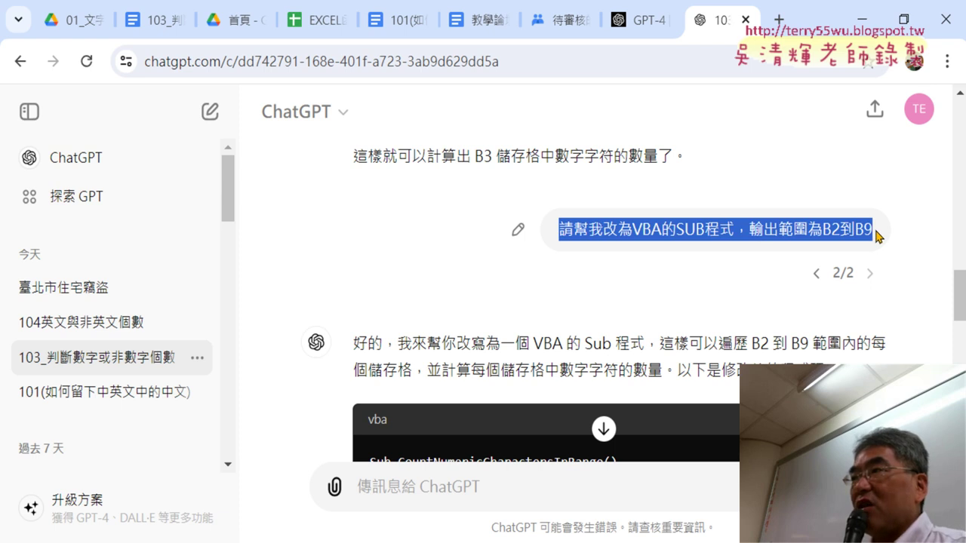
{"action": "scroll", "coordinate": [898, 274], "scroll_direction": "down", "scroll_amount": 4}
{"action": "scroll", "coordinate": [898, 276], "scroll_direction": "down", "scroll_amount": 2}
{"action": "scroll", "coordinate": [899, 276], "scroll_direction": "down", "scroll_amount": 3}
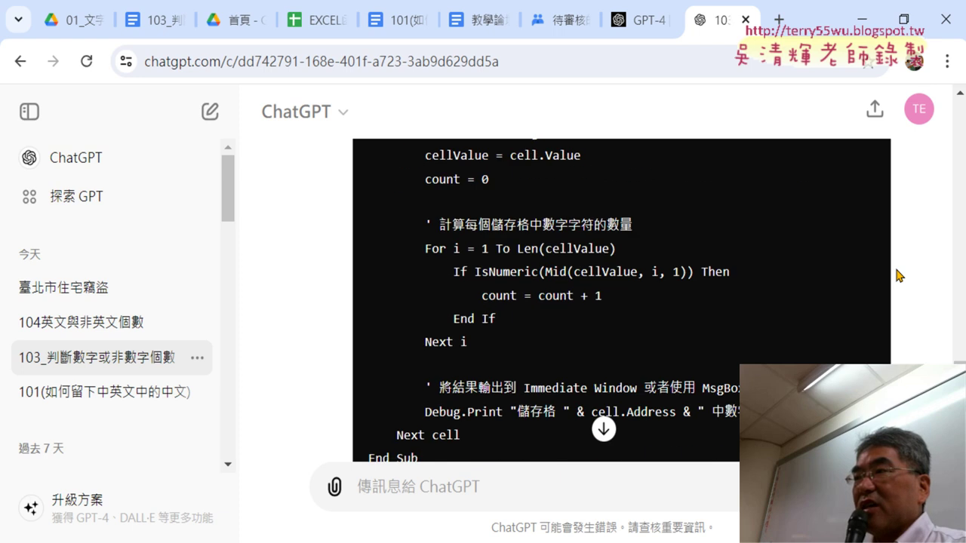
{"action": "scroll", "coordinate": [898, 275], "scroll_direction": "down", "scroll_amount": 3}
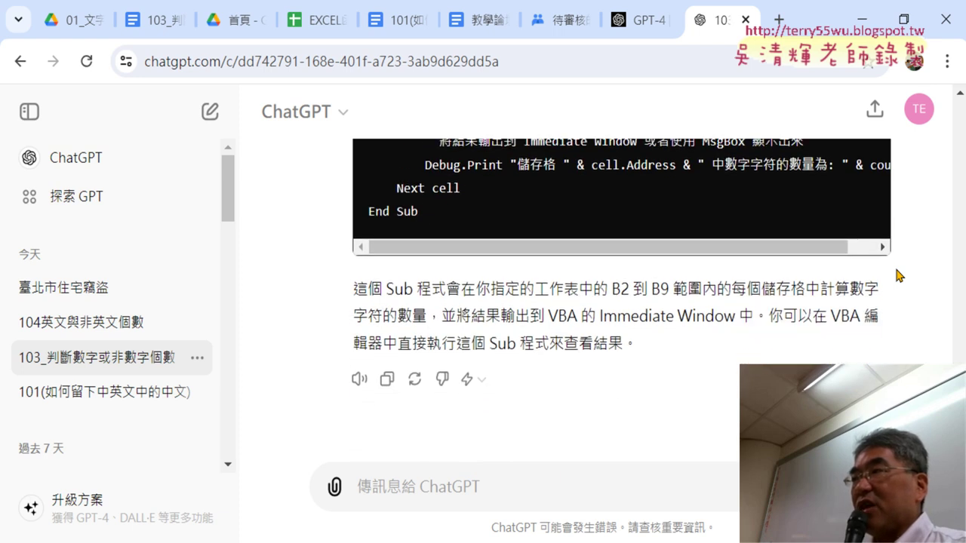
{"action": "scroll", "coordinate": [898, 275], "scroll_direction": "up", "scroll_amount": 6}
{"action": "scroll", "coordinate": [898, 276], "scroll_direction": "up", "scroll_amount": 3}
{"action": "scroll", "coordinate": [898, 276], "scroll_direction": "up", "scroll_amount": 3}
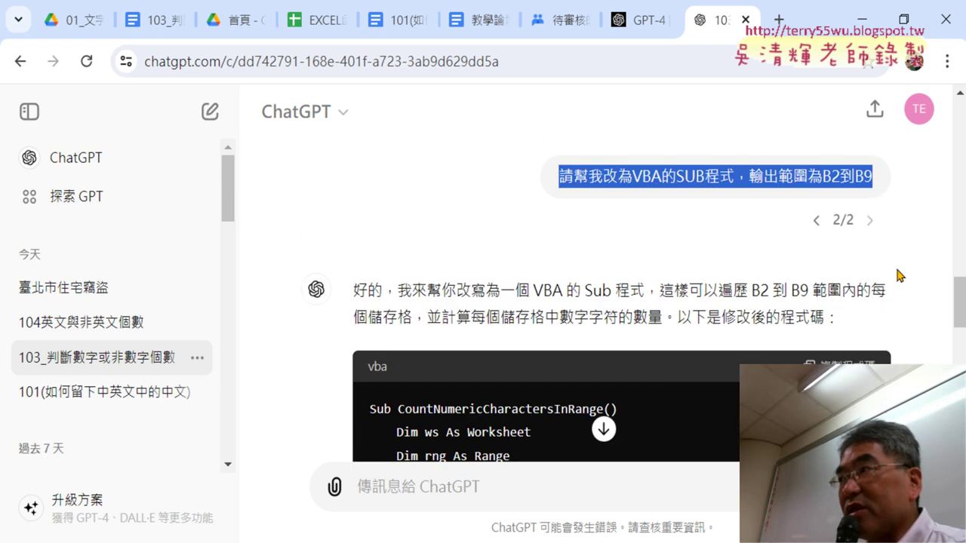
{"action": "scroll", "coordinate": [898, 276], "scroll_direction": "up", "scroll_amount": 5}
{"action": "scroll", "coordinate": [898, 276], "scroll_direction": "up", "scroll_amount": 5}
{"action": "scroll", "coordinate": [899, 275], "scroll_direction": "up", "scroll_amount": 5}
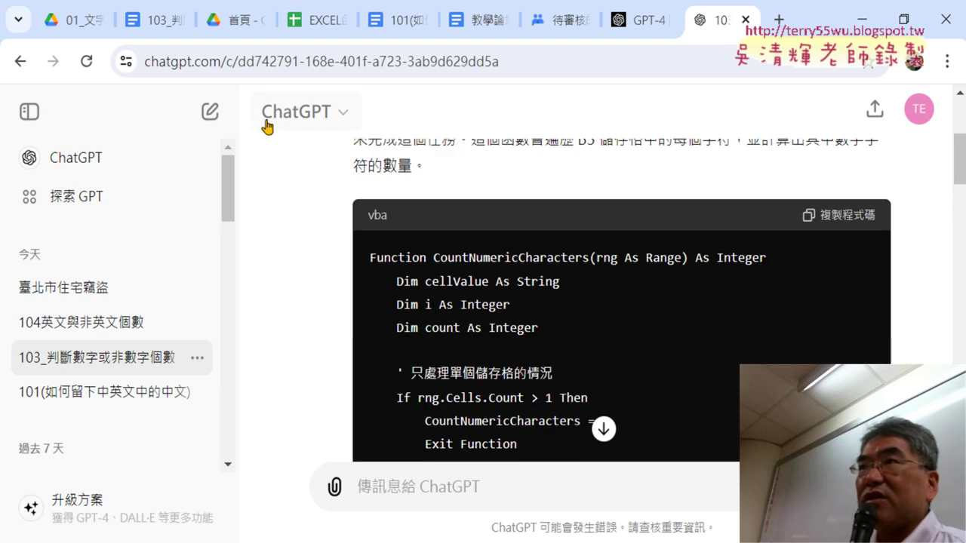
Step: Switch to the 103_判斷數字或非數字個數 document and scroll down to the Sub version of the VBA code
{"action": "left_click", "coordinate": [156, 19]}
{"action": "scroll", "coordinate": [470, 304], "scroll_direction": "down", "scroll_amount": 1}
{"action": "scroll", "coordinate": [471, 305], "scroll_direction": "down", "scroll_amount": 4}
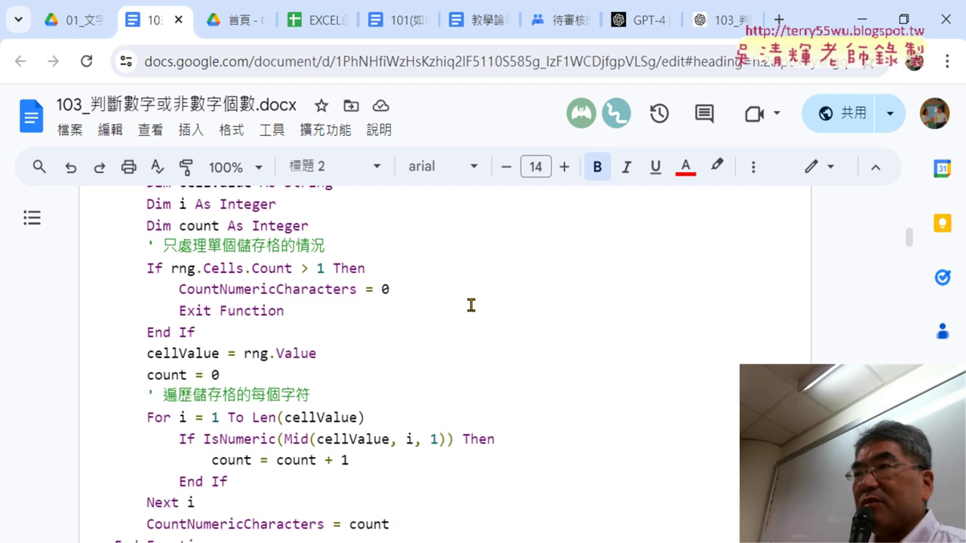
{"action": "scroll", "coordinate": [471, 304], "scroll_direction": "down", "scroll_amount": 2}
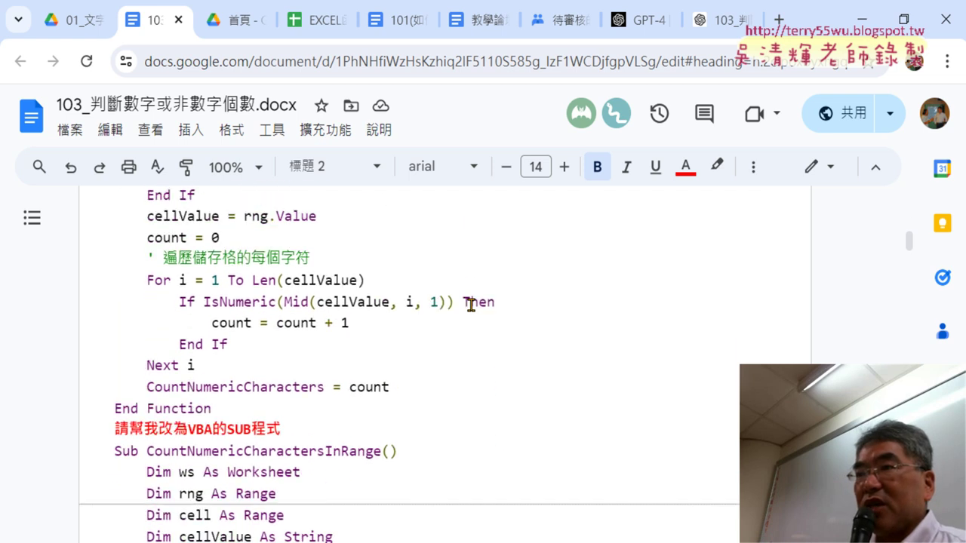